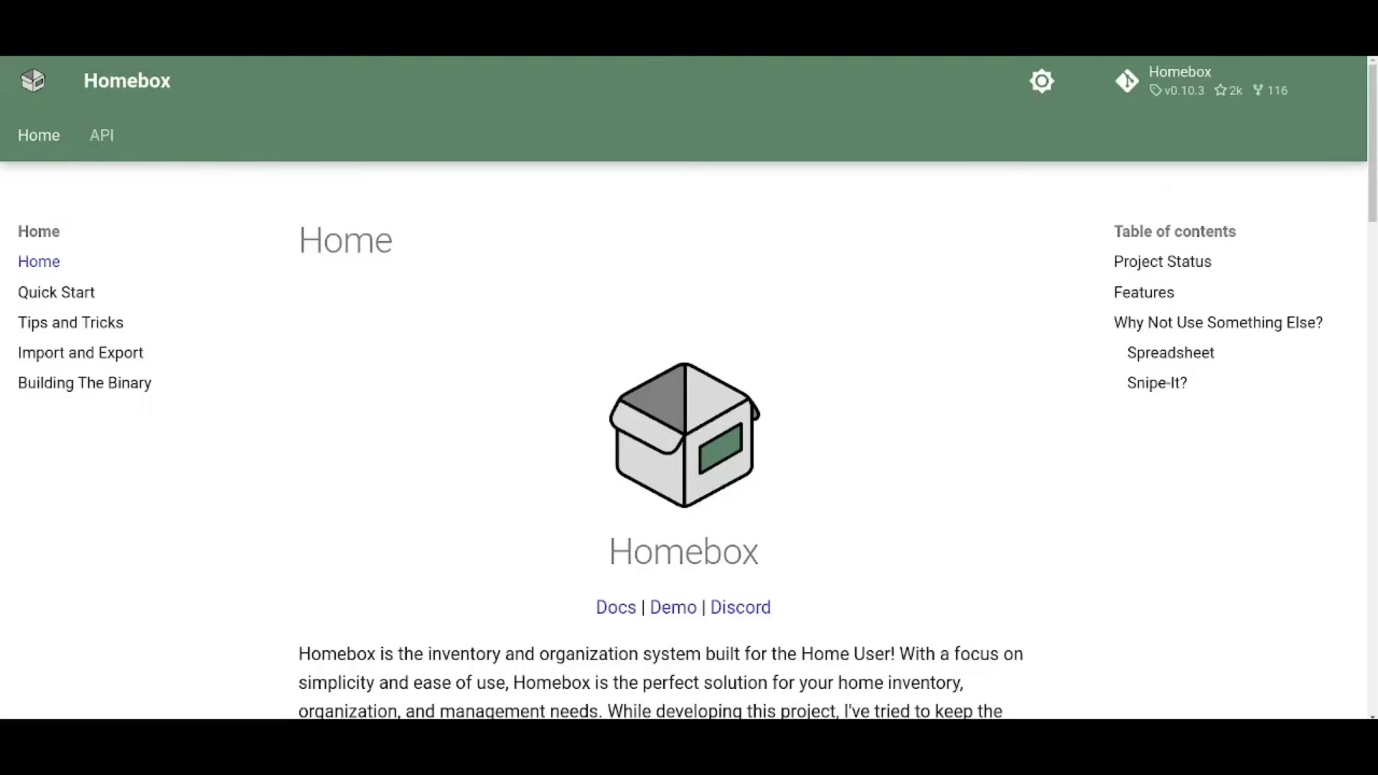
Scroll down the Homebox documentation Home page past its introduction and design principles
scroll(689, 431, "down", 3)
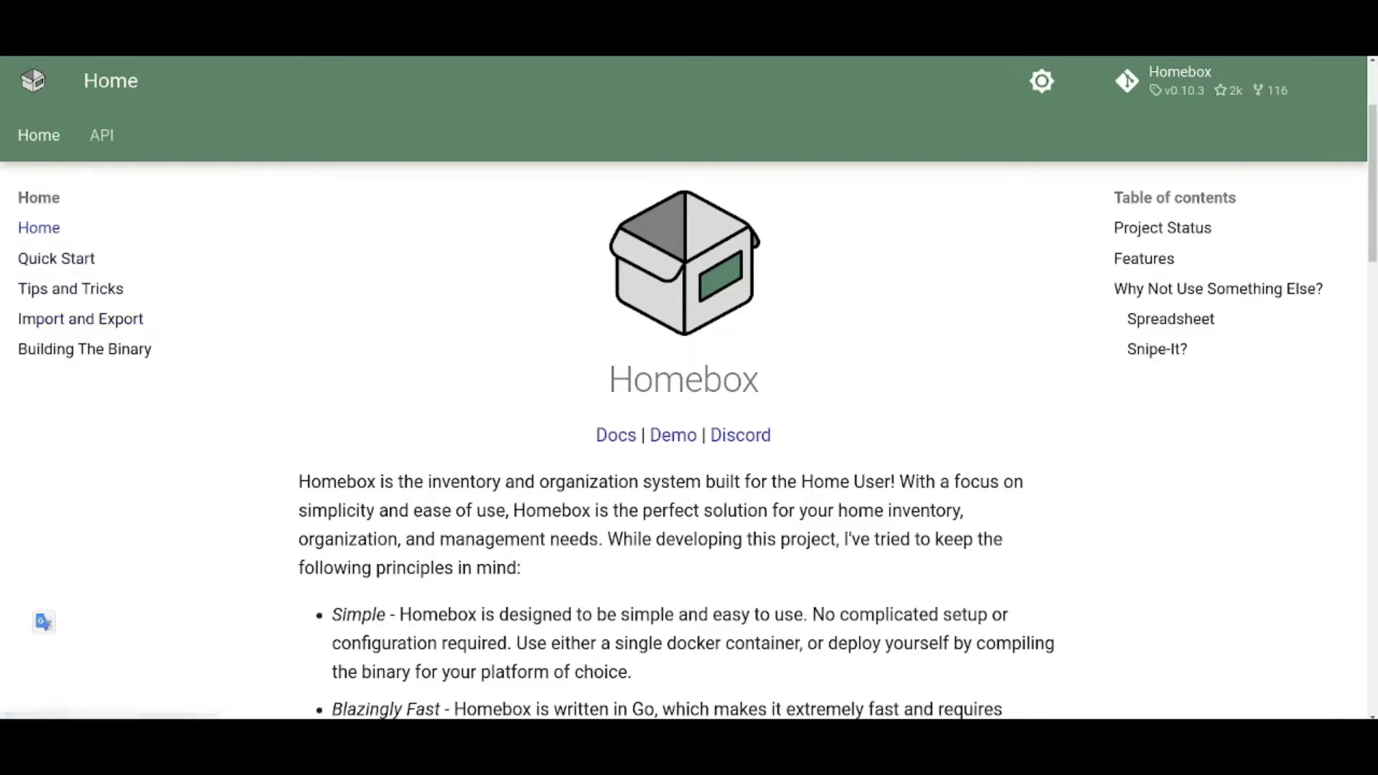
Go to the Quick Start page and bring its Docker-Compose example into view
left_click(56, 258)
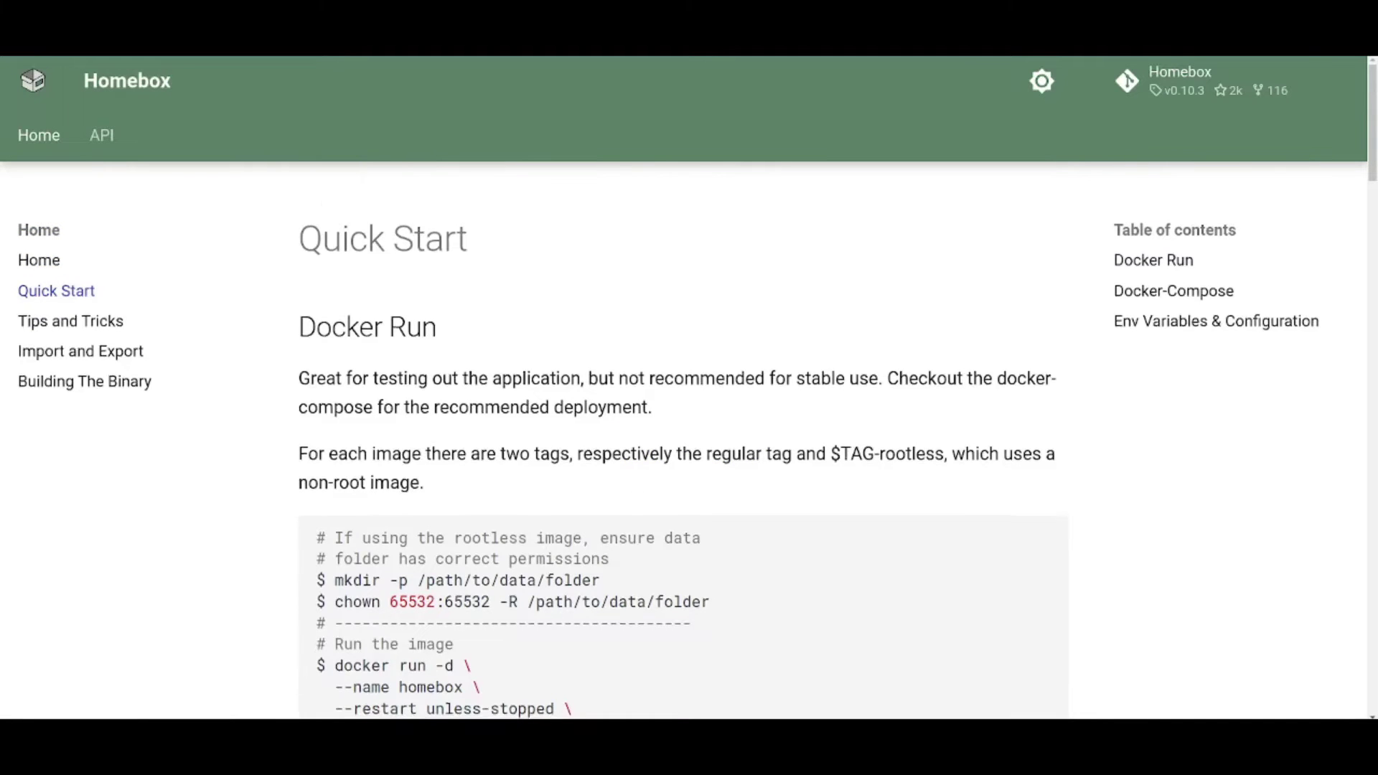
scroll(689, 431, "down", 2)
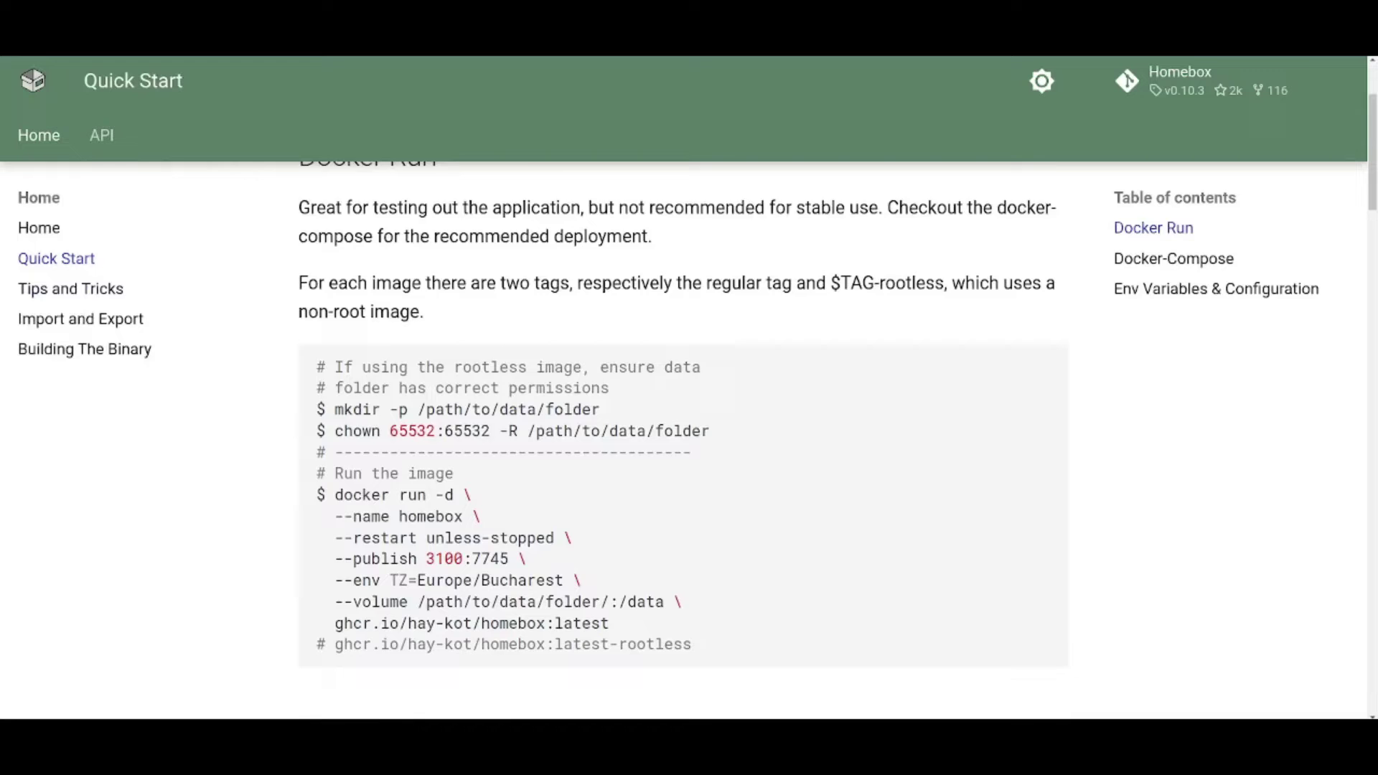
scroll(683, 439, "down", 5)
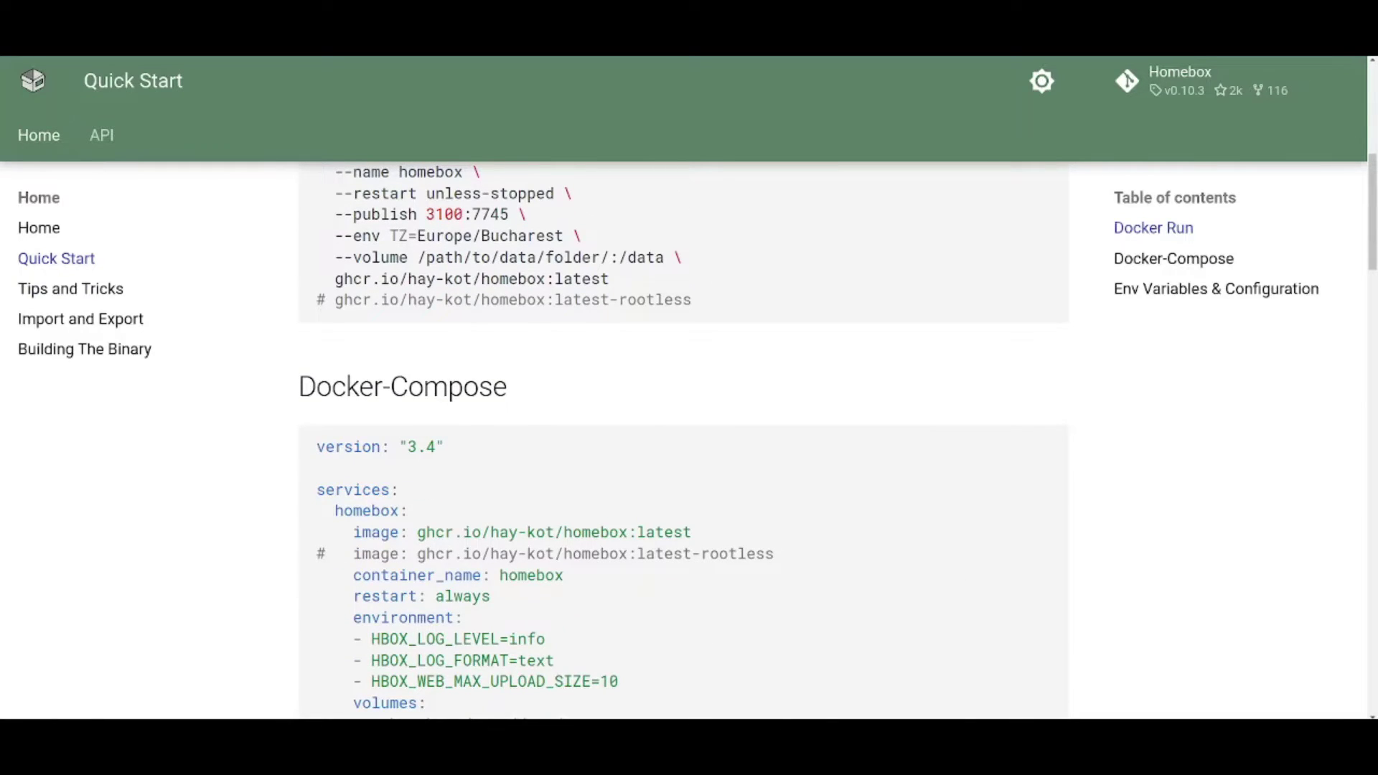
scroll(683, 440, "down", 1)
scroll(683, 439, "down", 1)
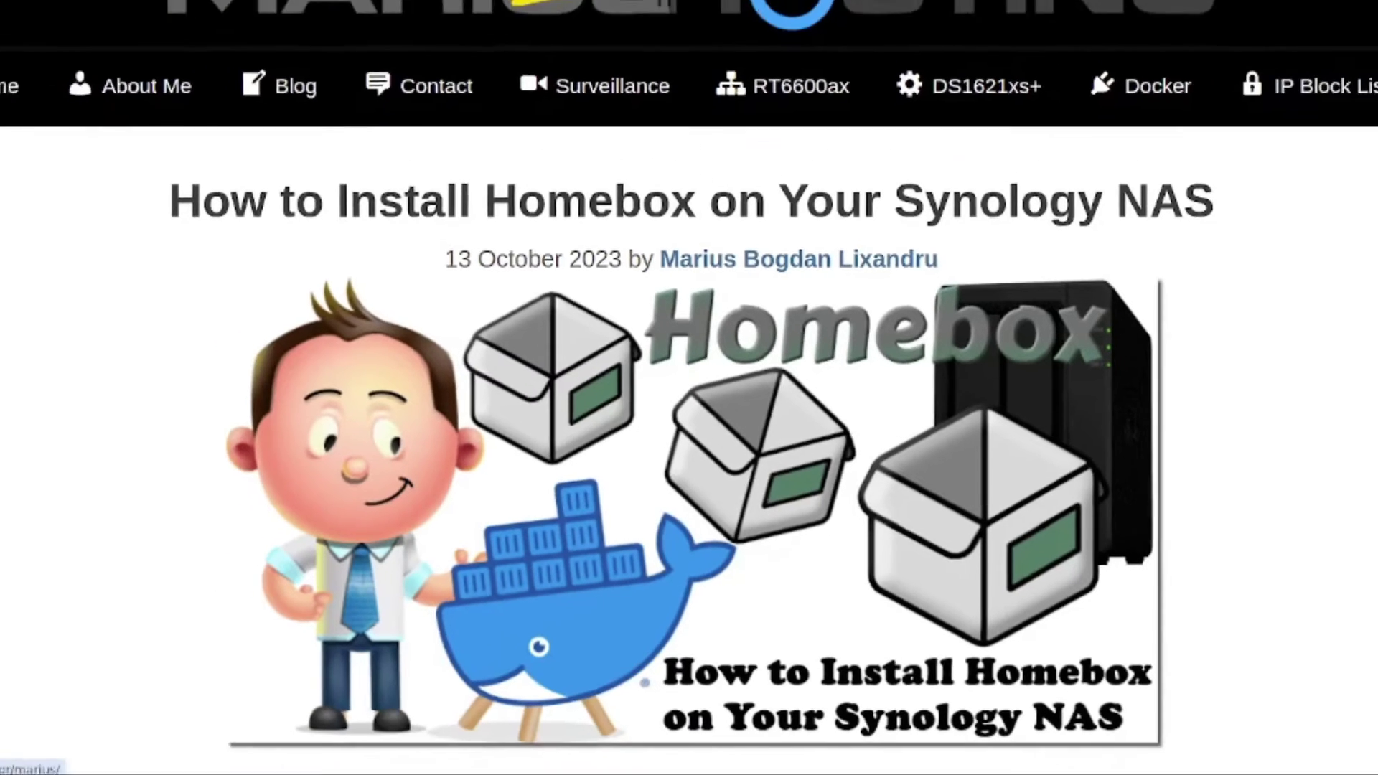
scroll(689, 431, "down", 7)
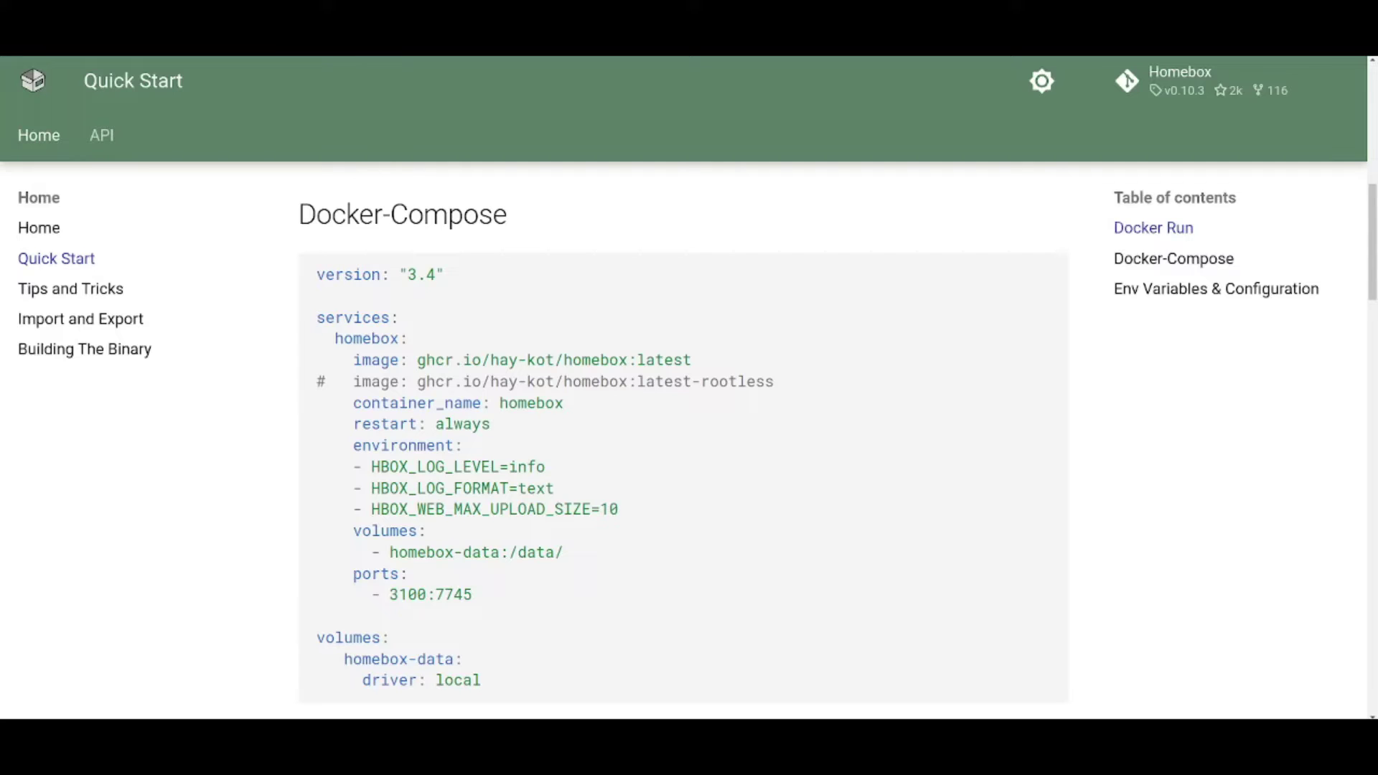
scroll(683, 455, "down", 2)
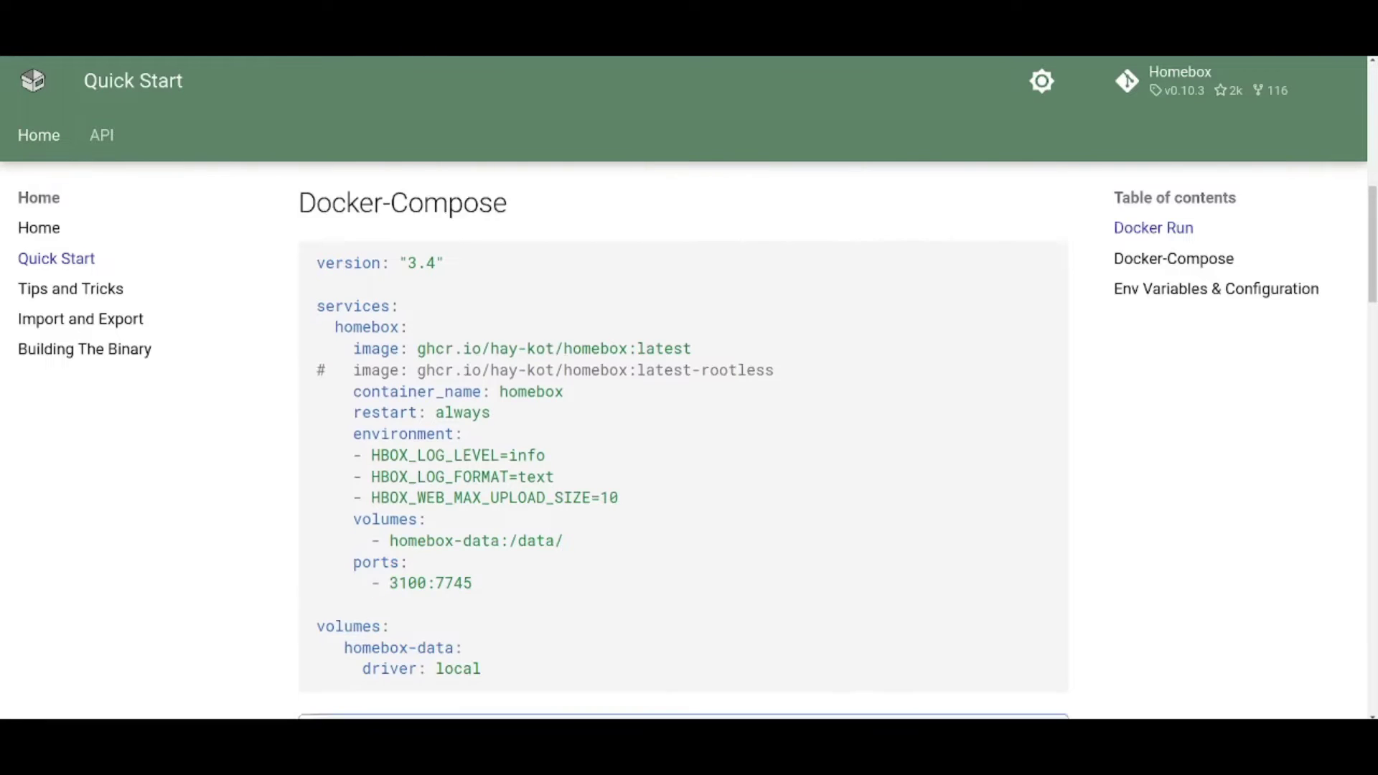
scroll(684, 454, "up", 2)
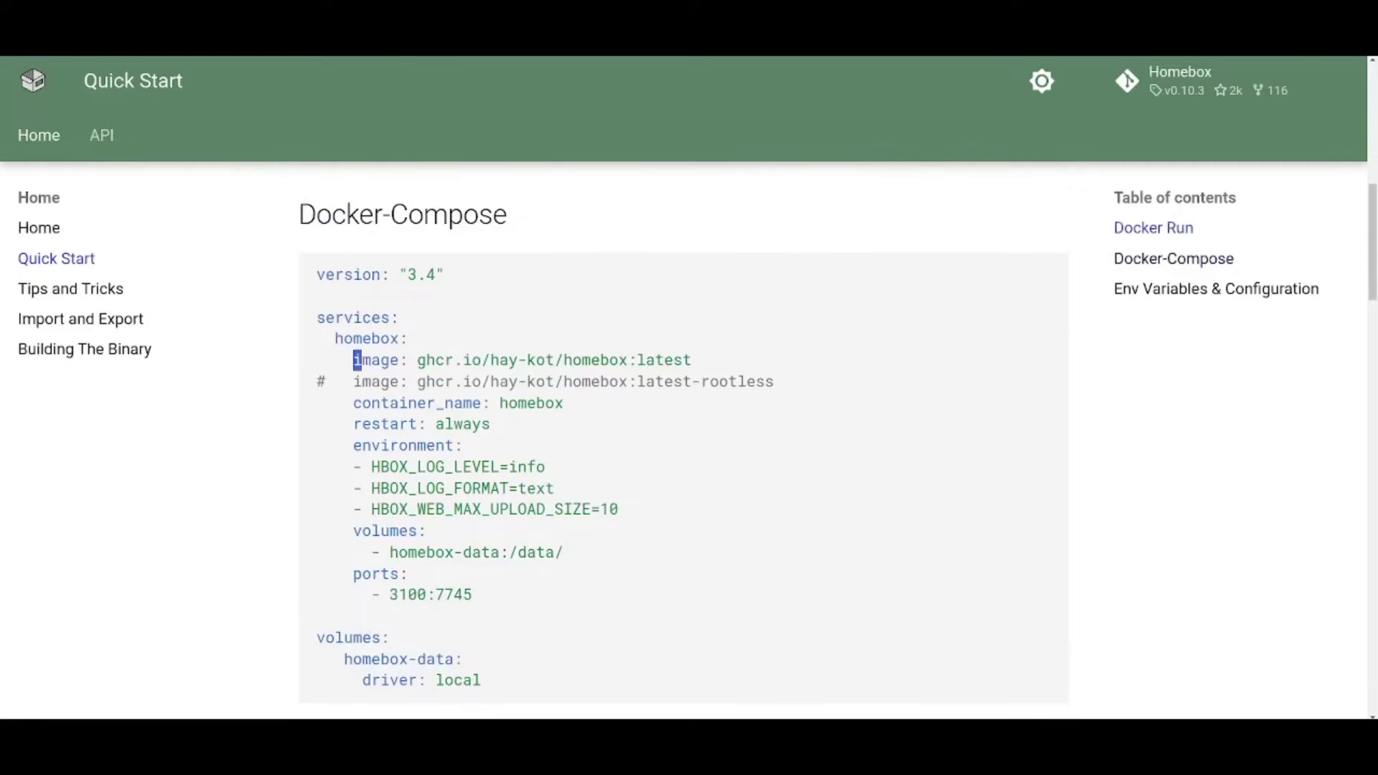
Highlight the compose file's image line, three HBOX environment lines and homebox-data volume line
left_click_drag(354, 358, 691, 360)
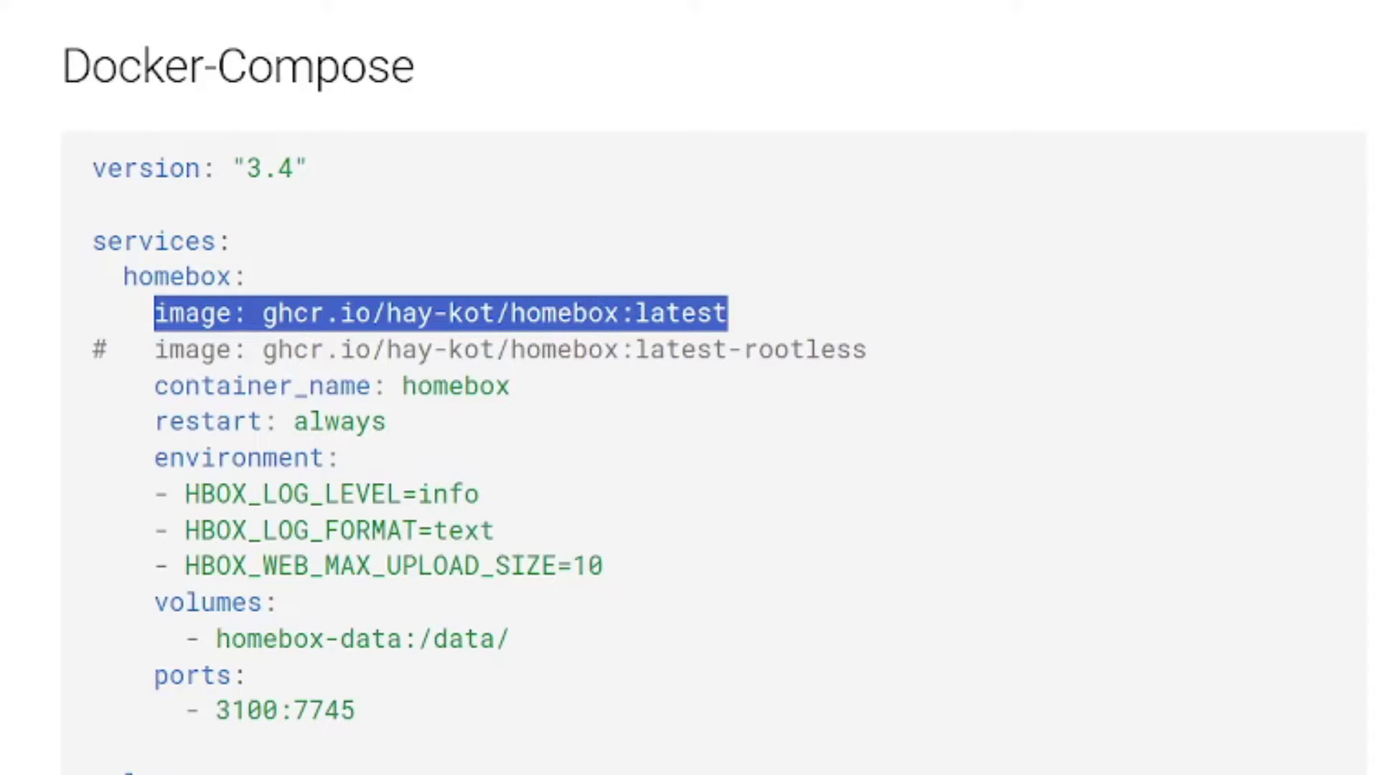
left_click_drag(155, 494, 603, 567)
left_click_drag(185, 638, 509, 639)
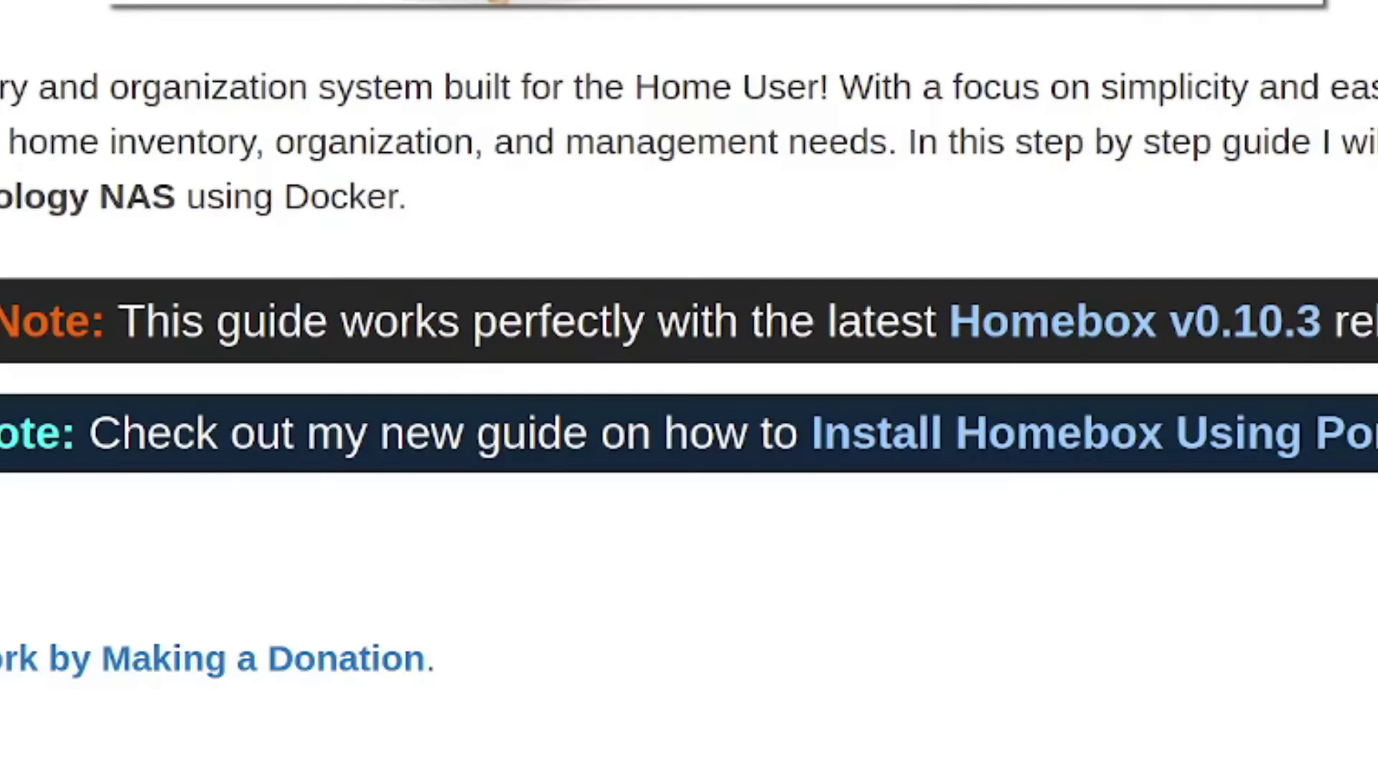
Scroll the blog to the docker run command and highlight its -p 3100:7745 port mapping
scroll(689, 388, "down", 10)
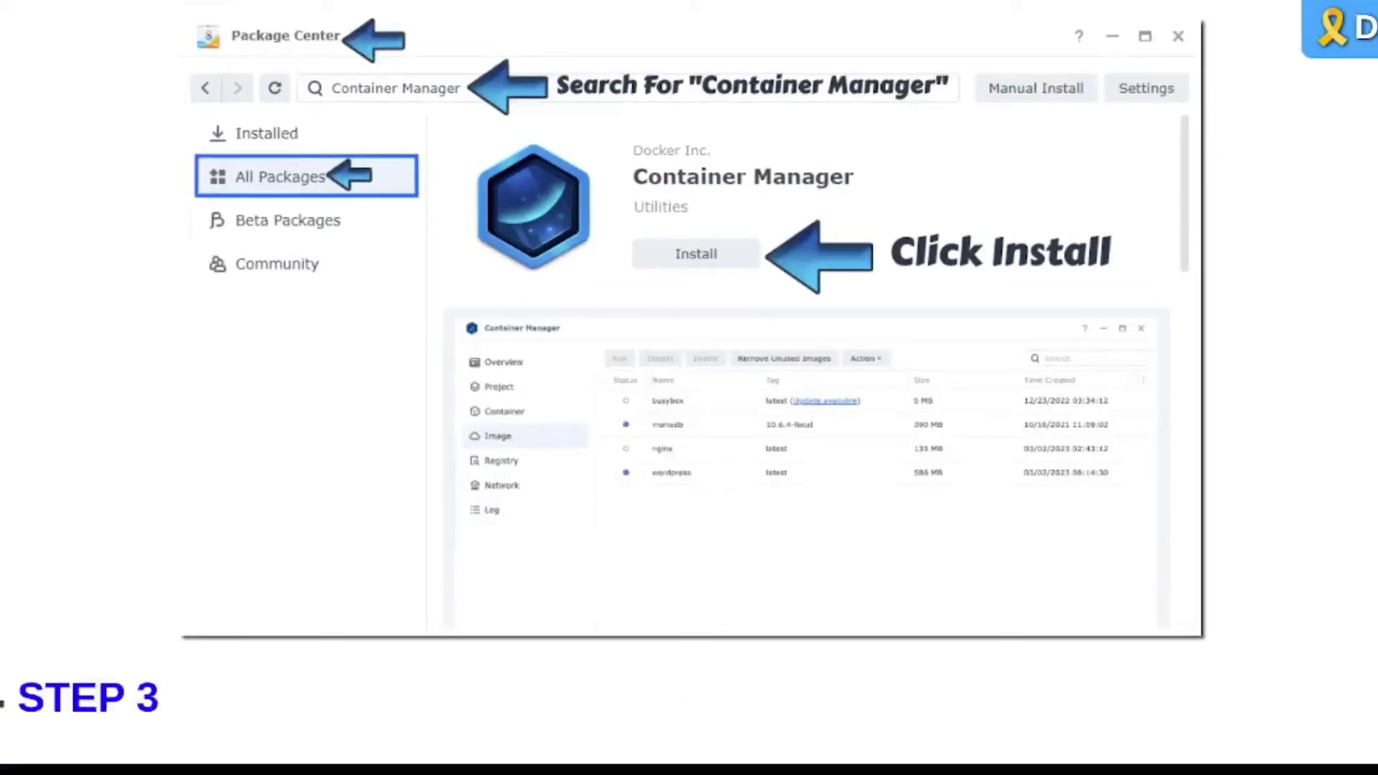
scroll(689, 387, "down", 15)
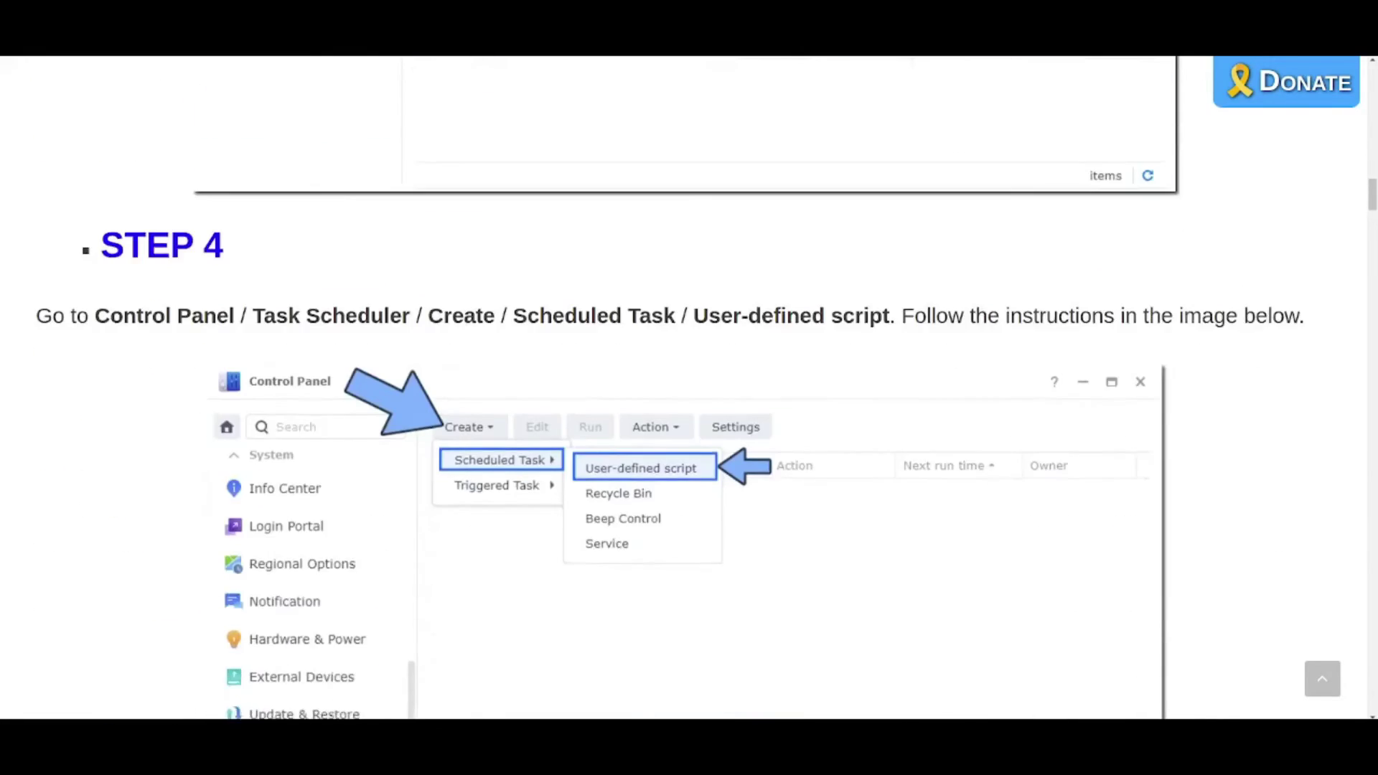
scroll(689, 388, "up", 20)
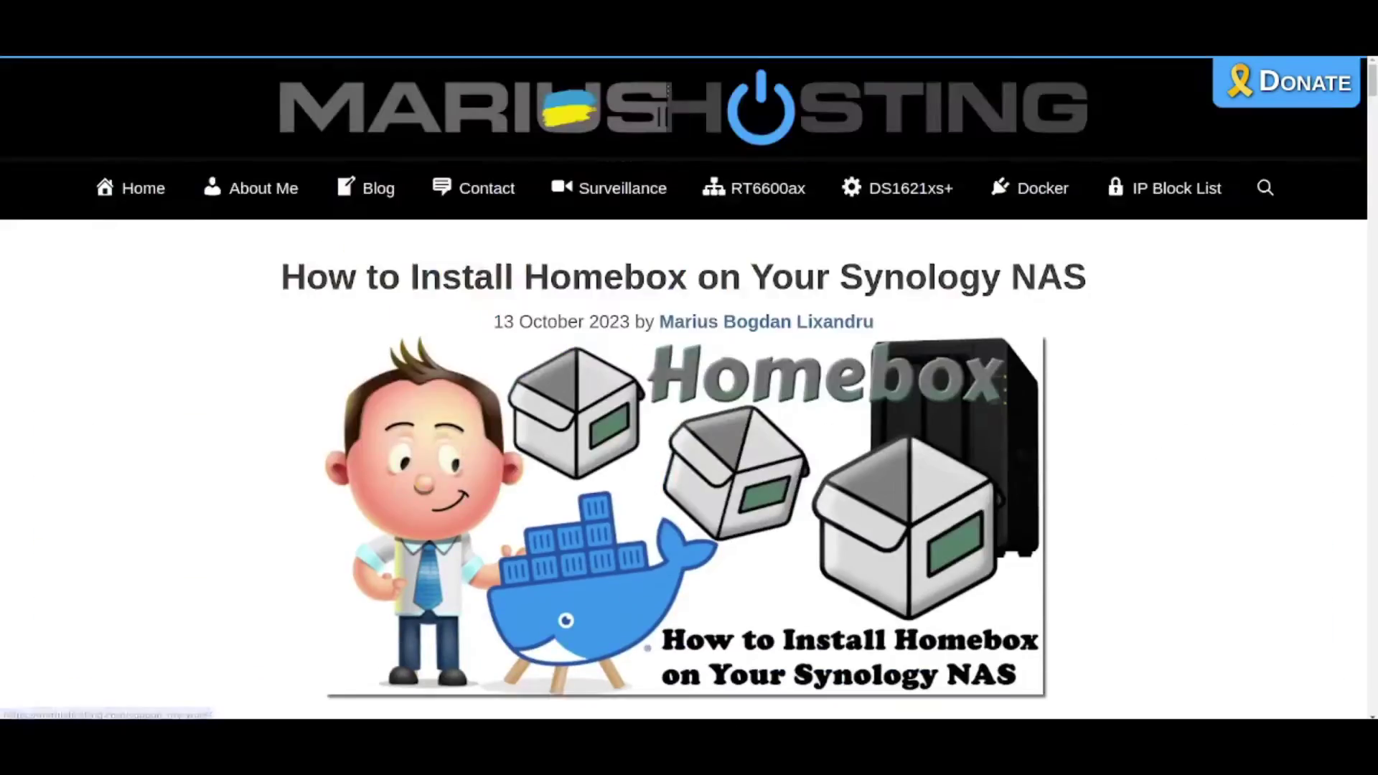
scroll(689, 388, "down", 5)
scroll(689, 388, "down", 20)
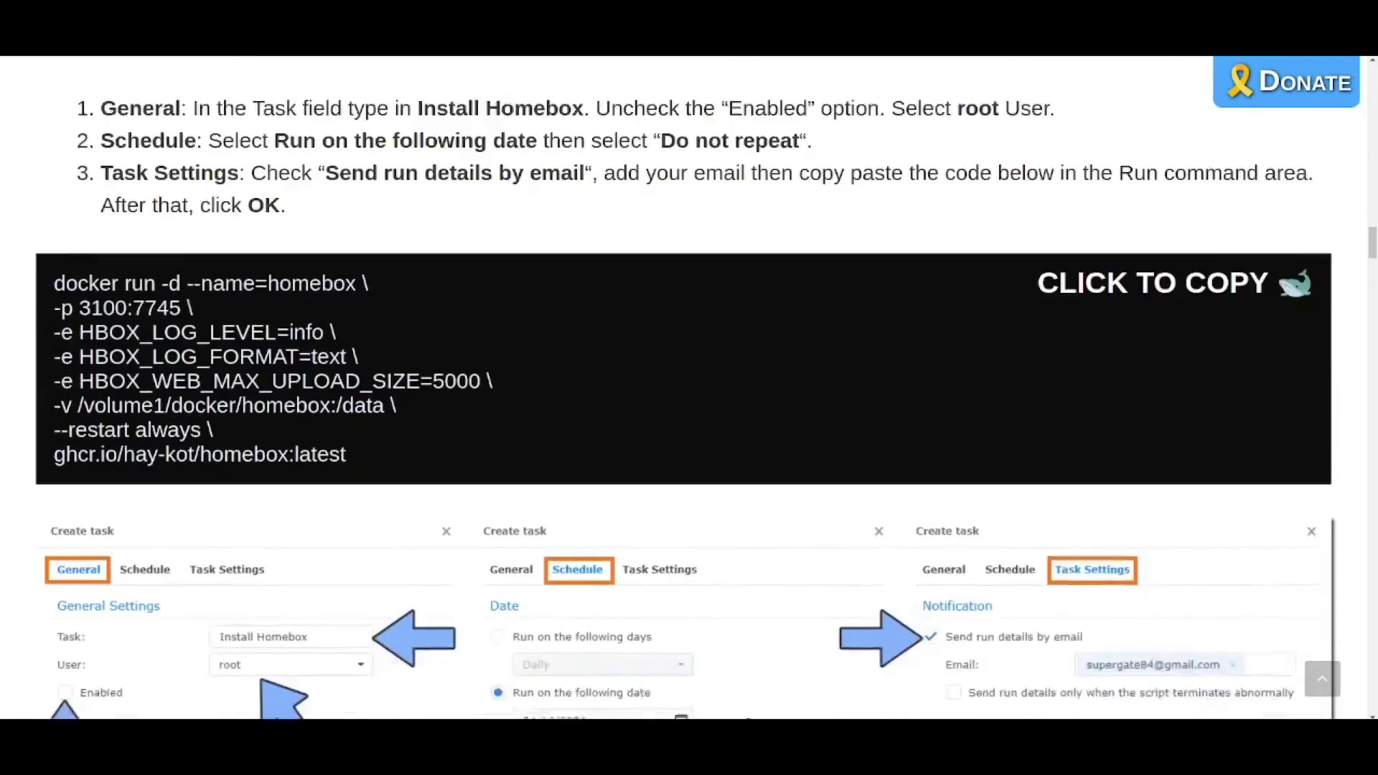
scroll(689, 388, "up", 1)
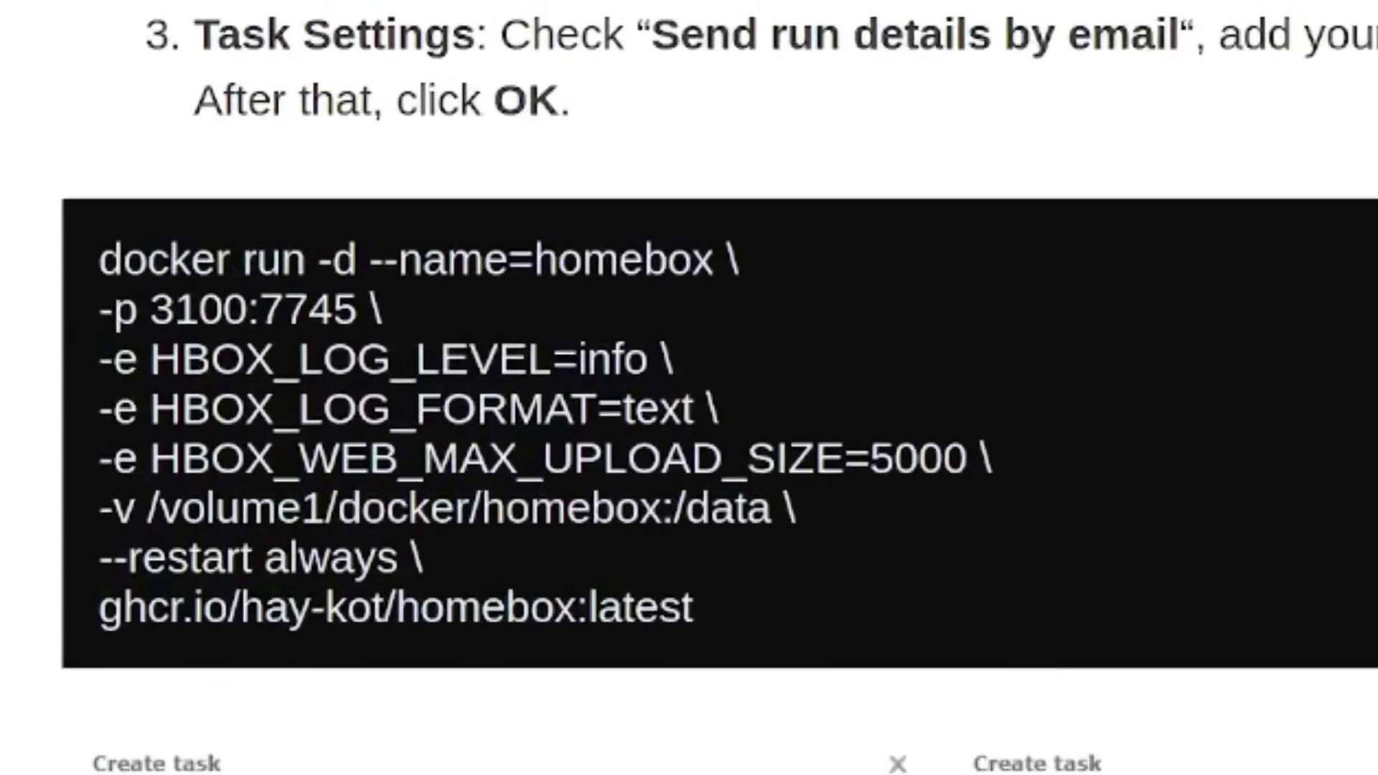
left_click_drag(60, 378, 194, 383)
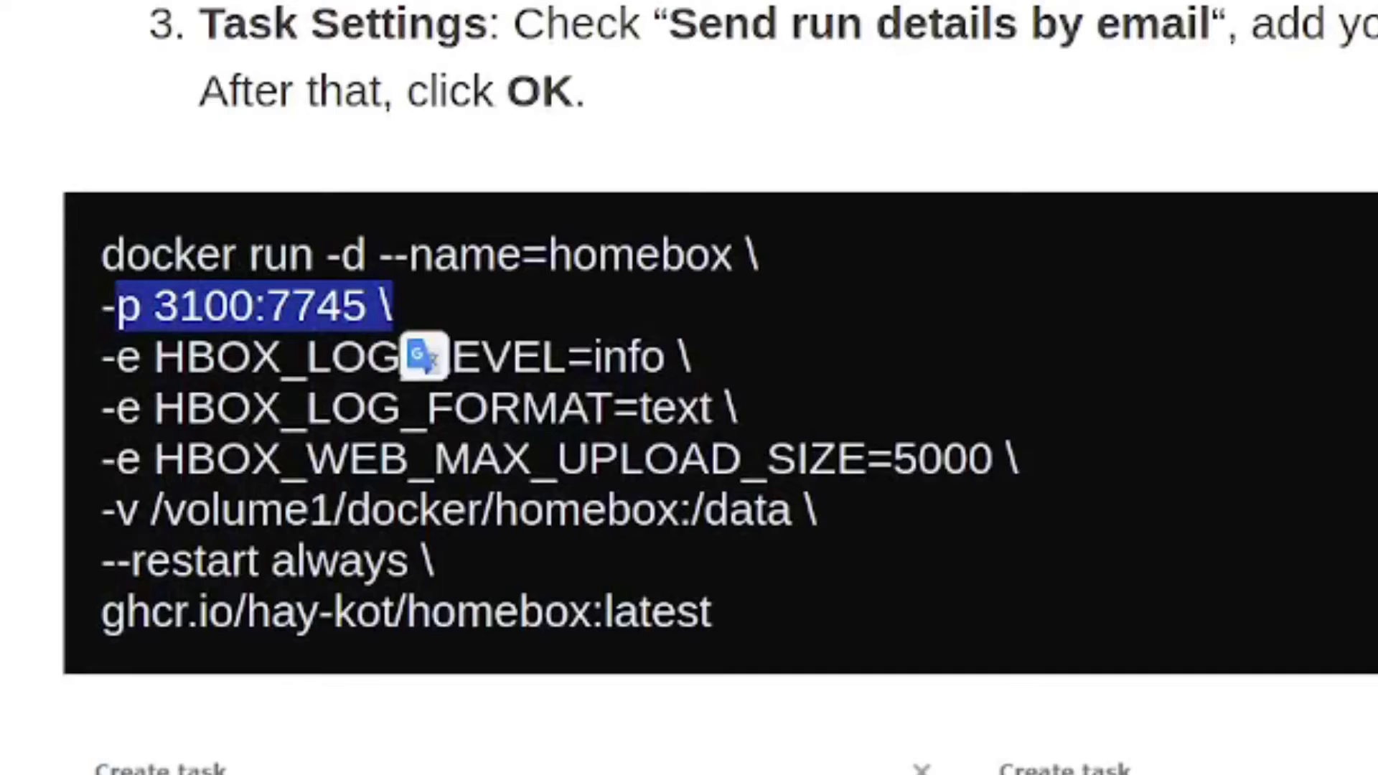
Highlight the /volume1/docker/homebox:/data volume mapping, then its homebox folder
left_click_drag(115, 509, 818, 517)
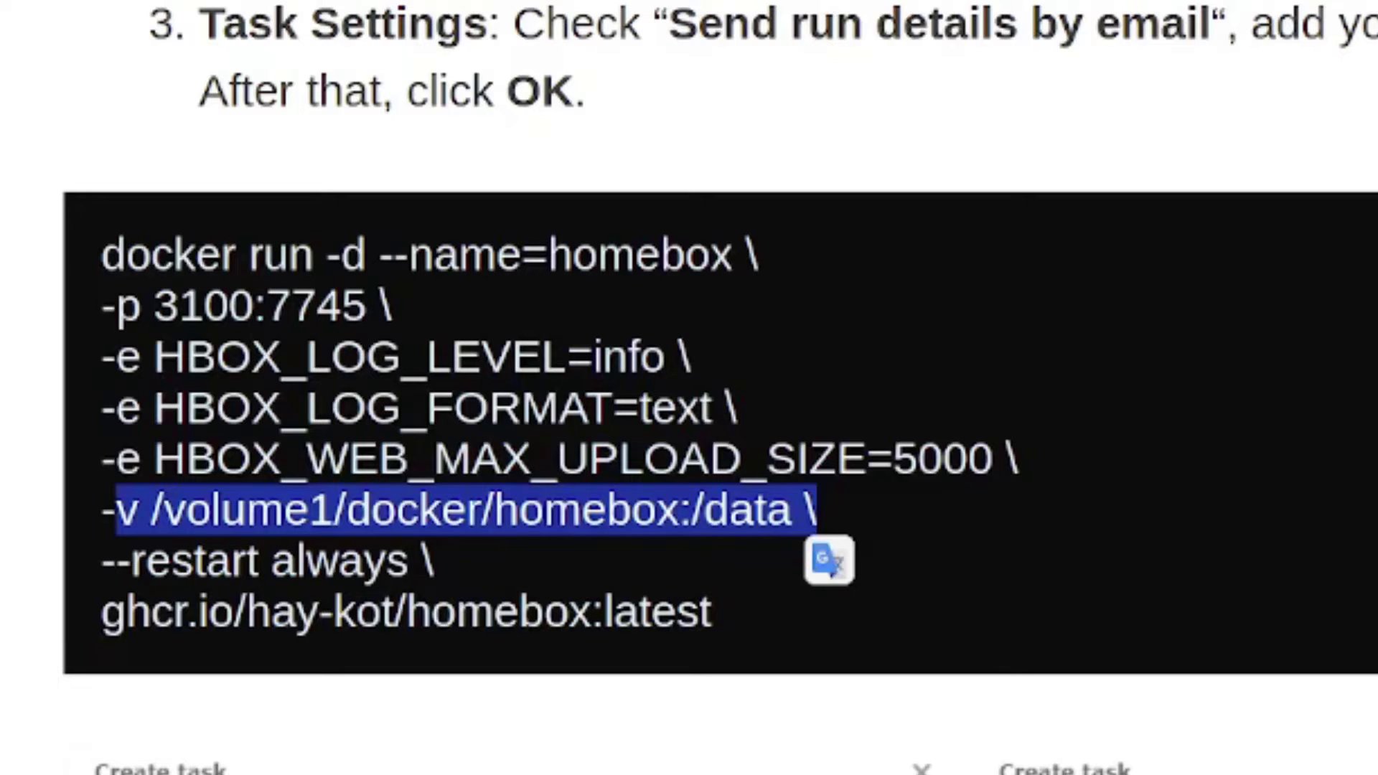
left_click_drag(495, 510, 679, 510)
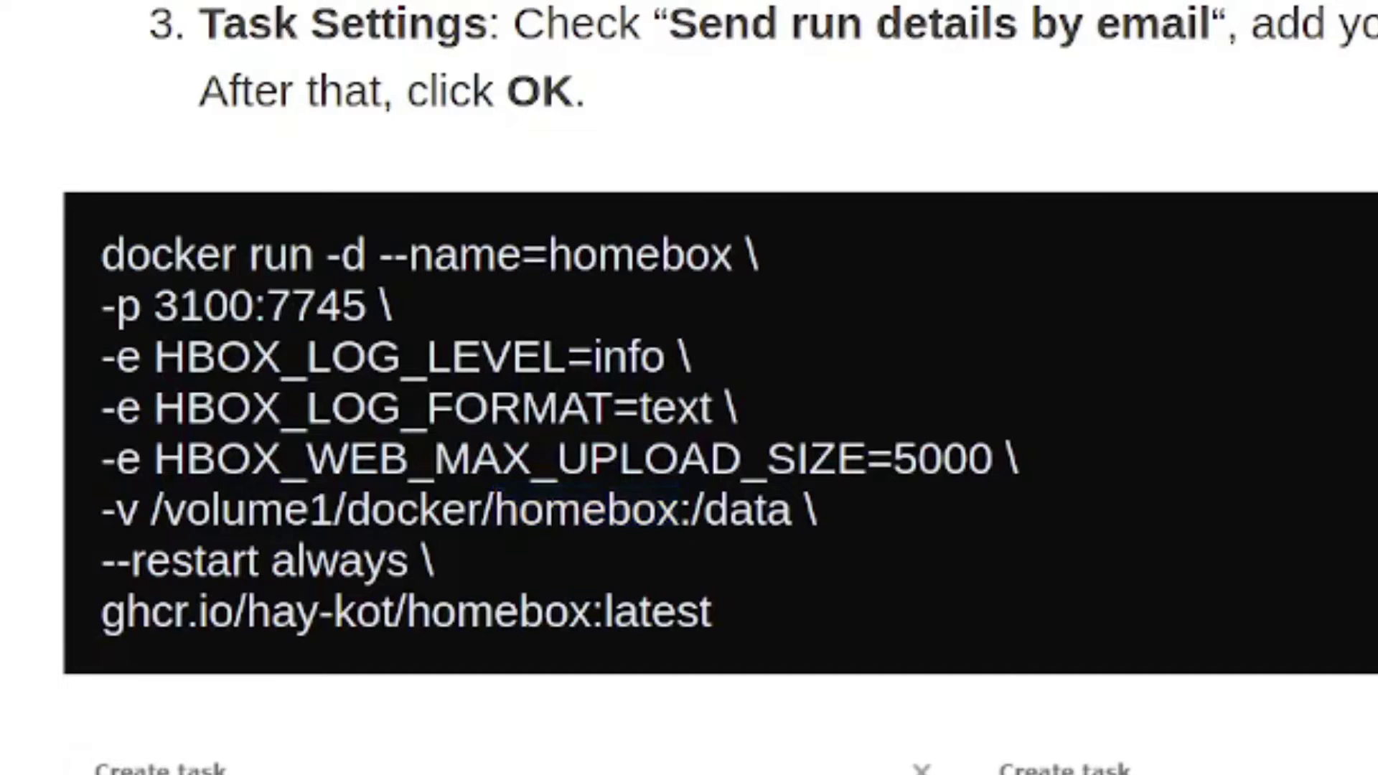
left_click_drag(495, 510, 658, 510)
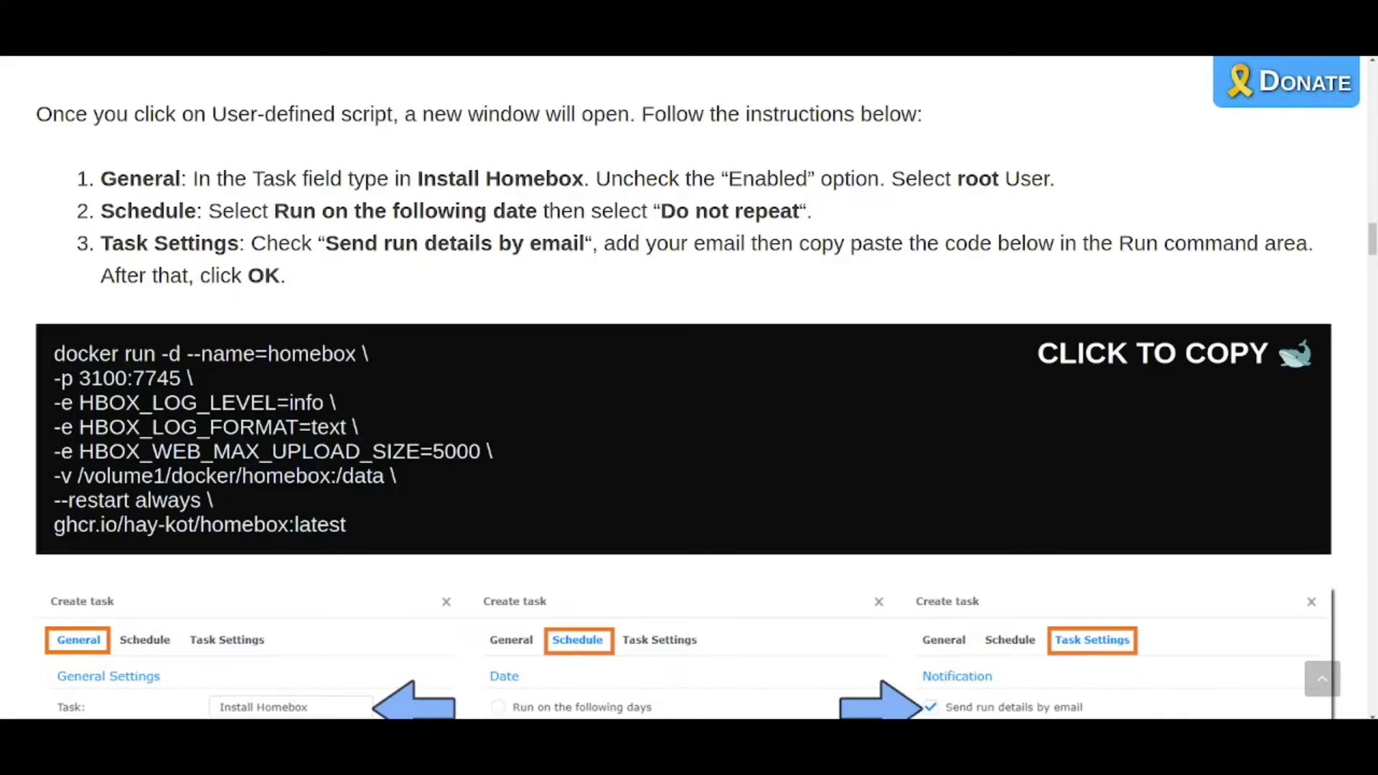
Select the blog's full docker run command, then highlight the image name in the docs' compose file
left_click_drag(54, 354, 347, 527)
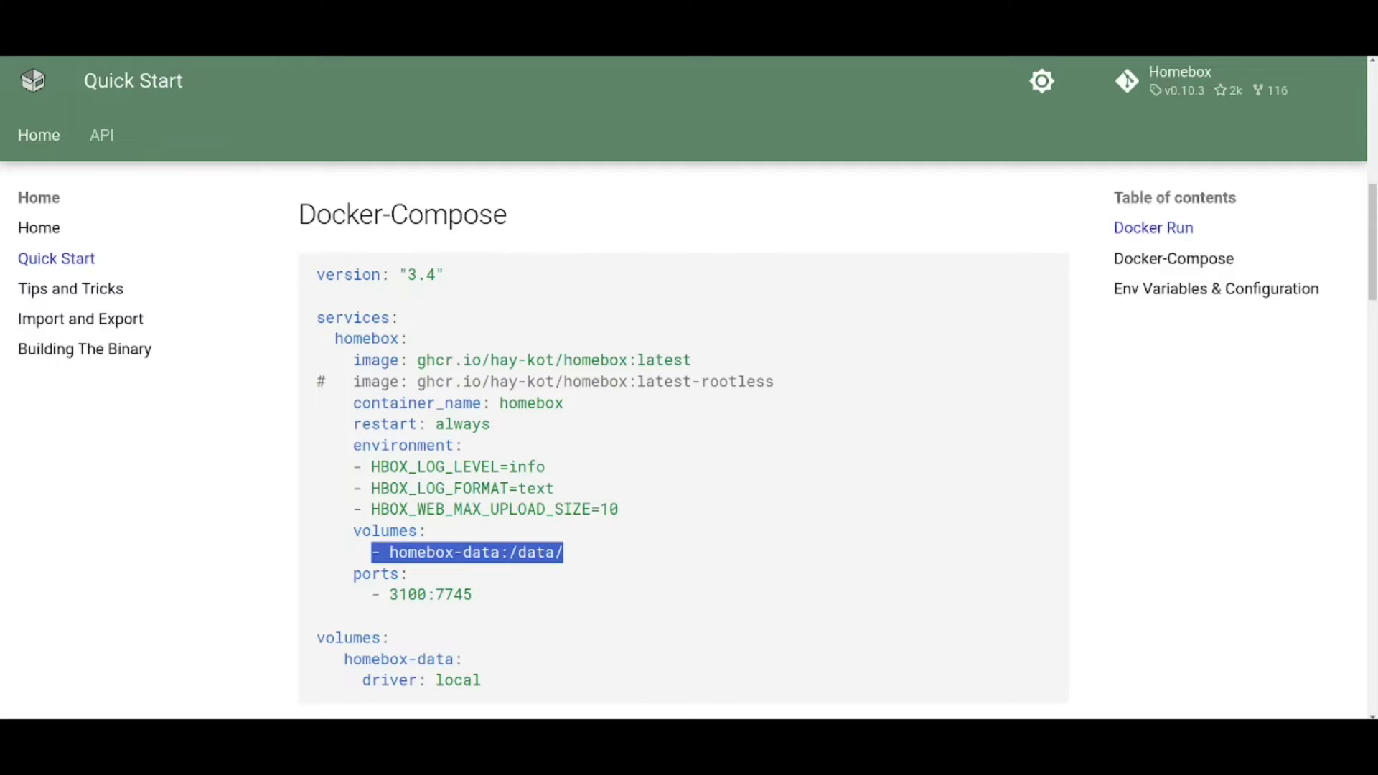
left_click_drag(416, 360, 691, 359)
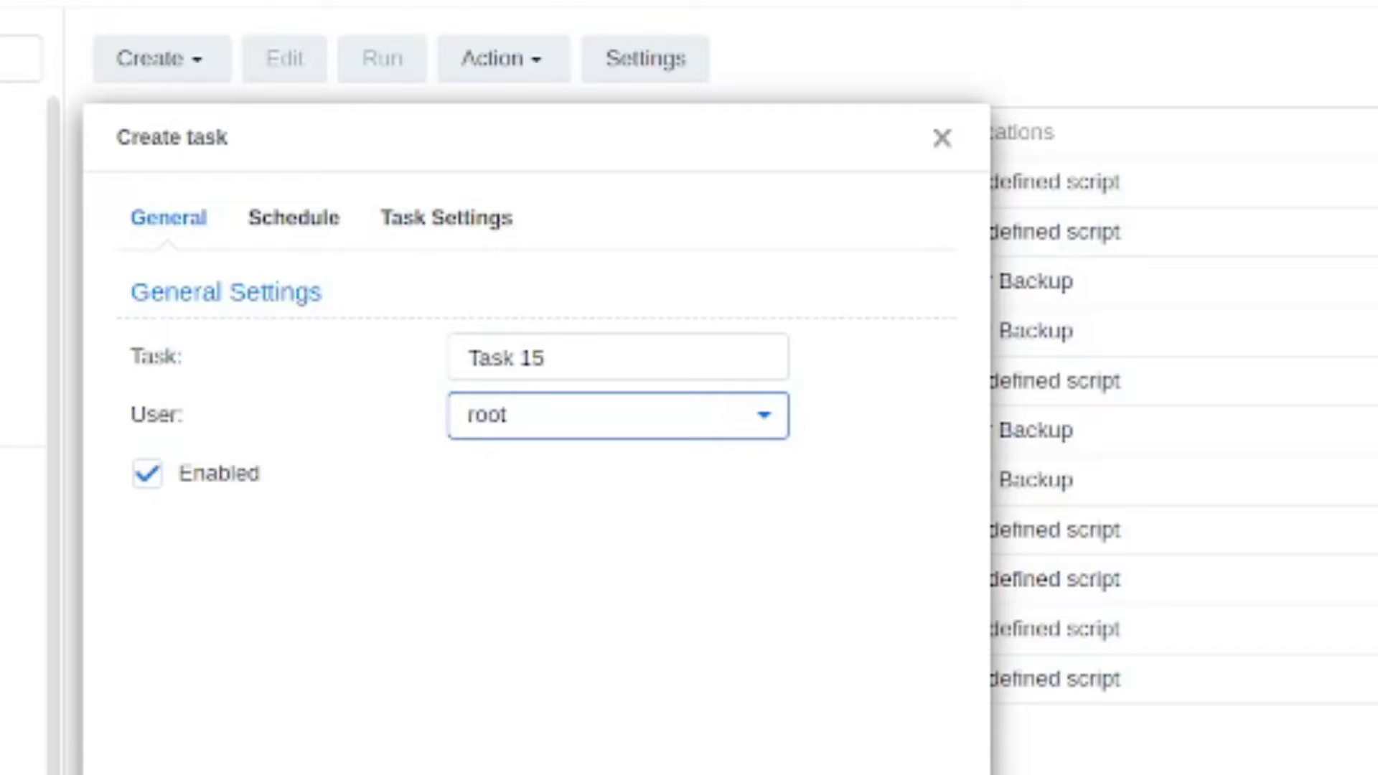
Rename the new task from Task 15 to 'Homebox installation' and view its schedule settings
left_click(546, 358)
key("ctrl+a")
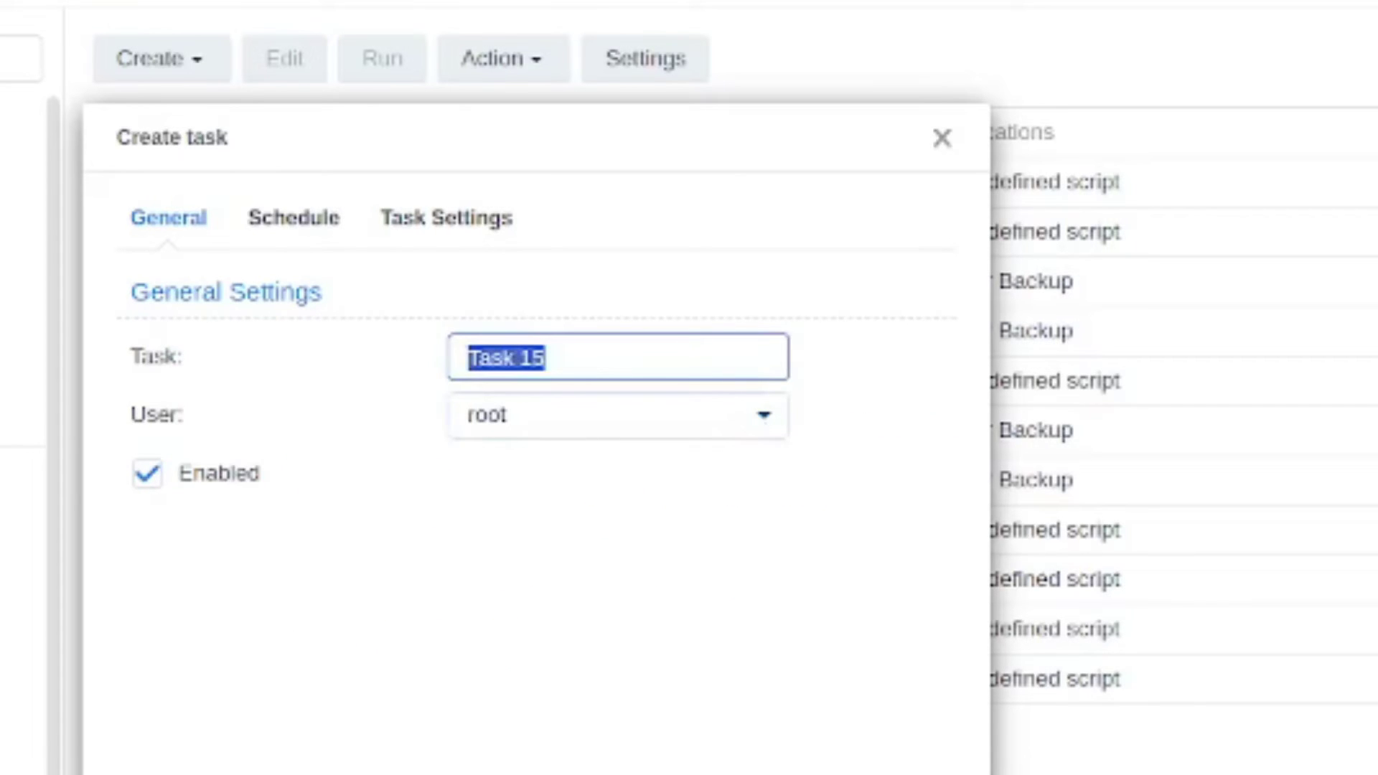
type("Homebox in")
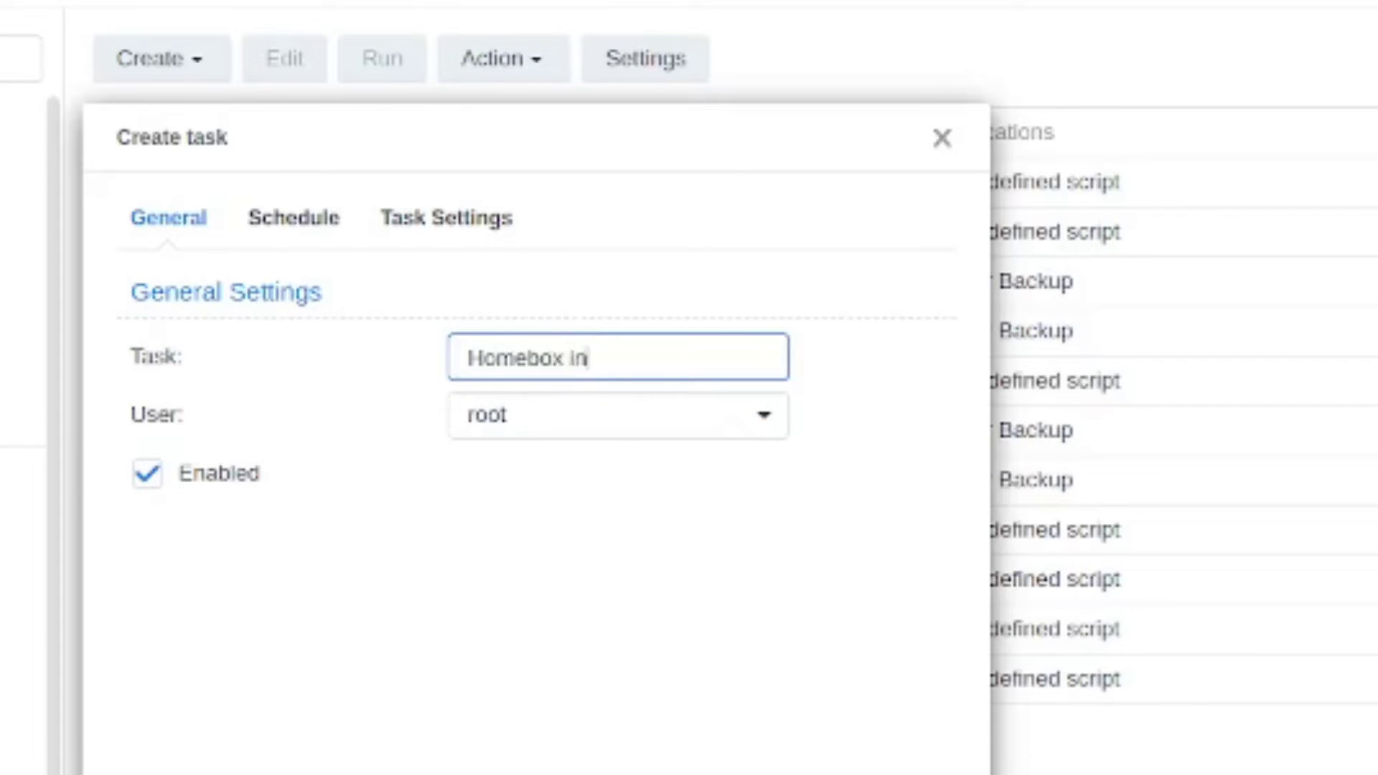
type("stallation")
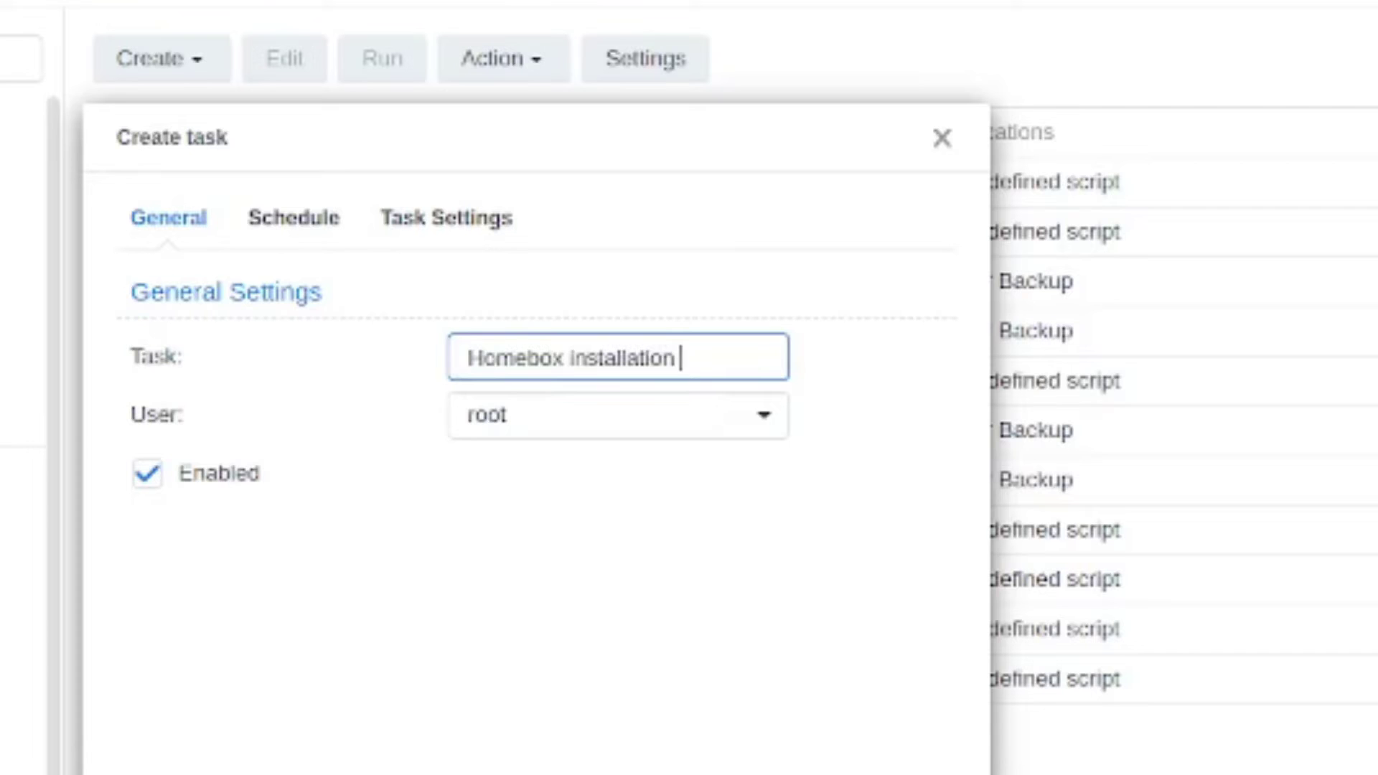
left_click(293, 218)
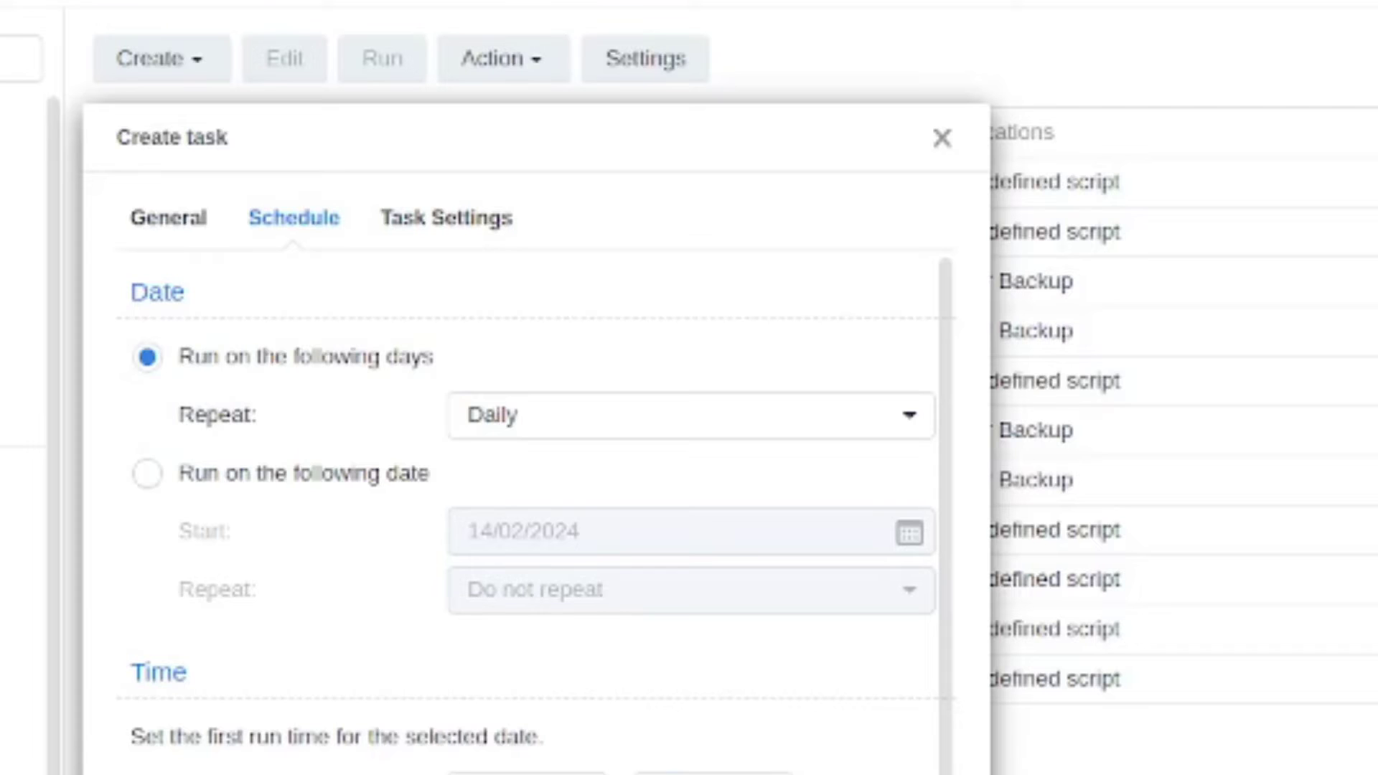
Schedule the task to run once on 14/02/2024 without repeat, and enable emailing run details
left_click(147, 474)
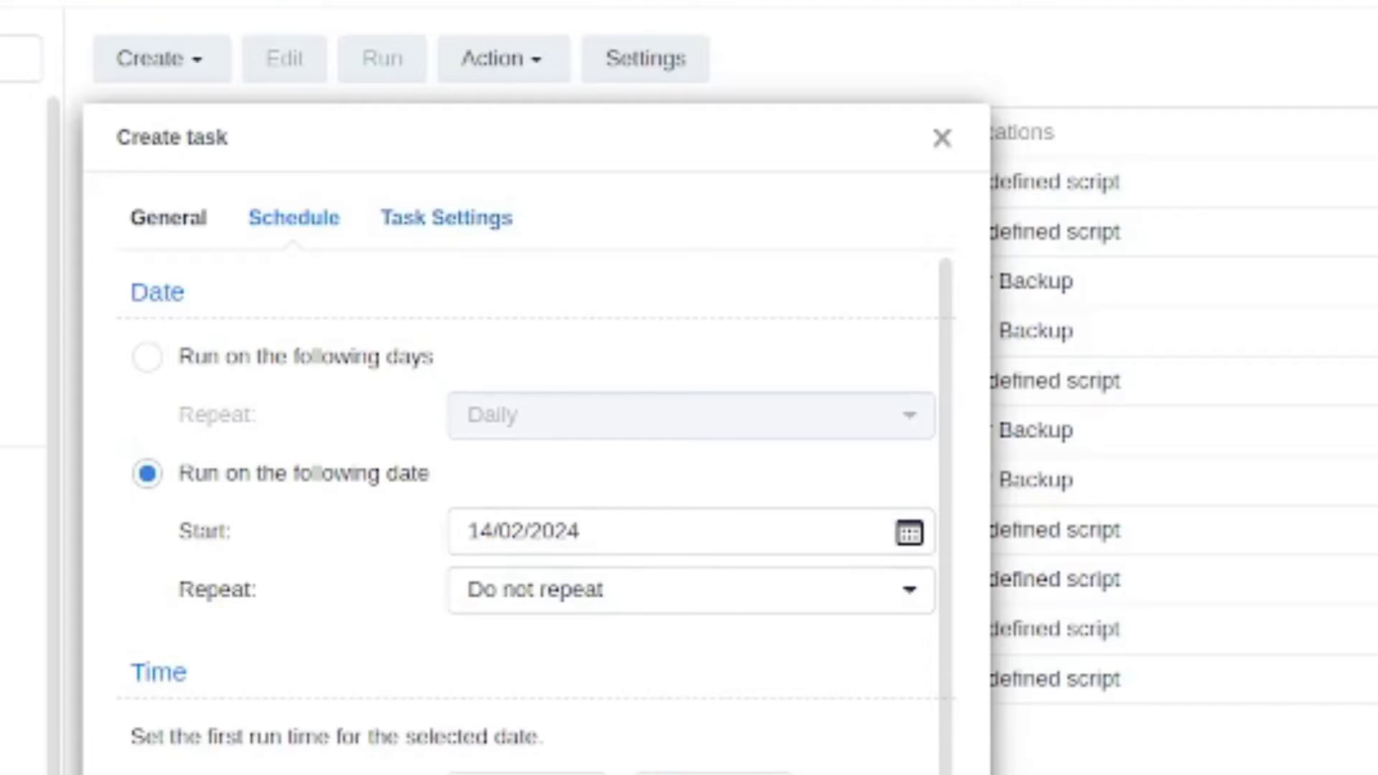
left_click(446, 217)
left_click(147, 357)
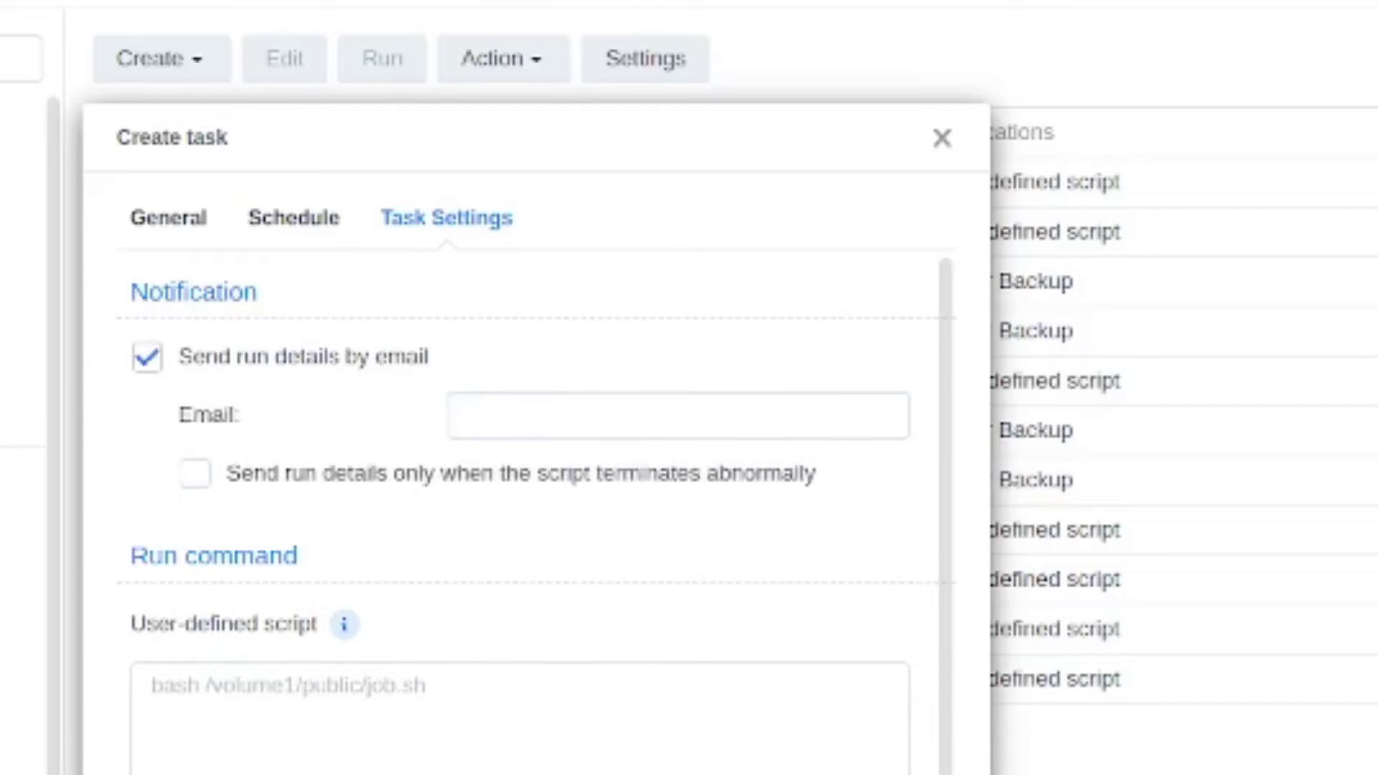
left_click(502, 415)
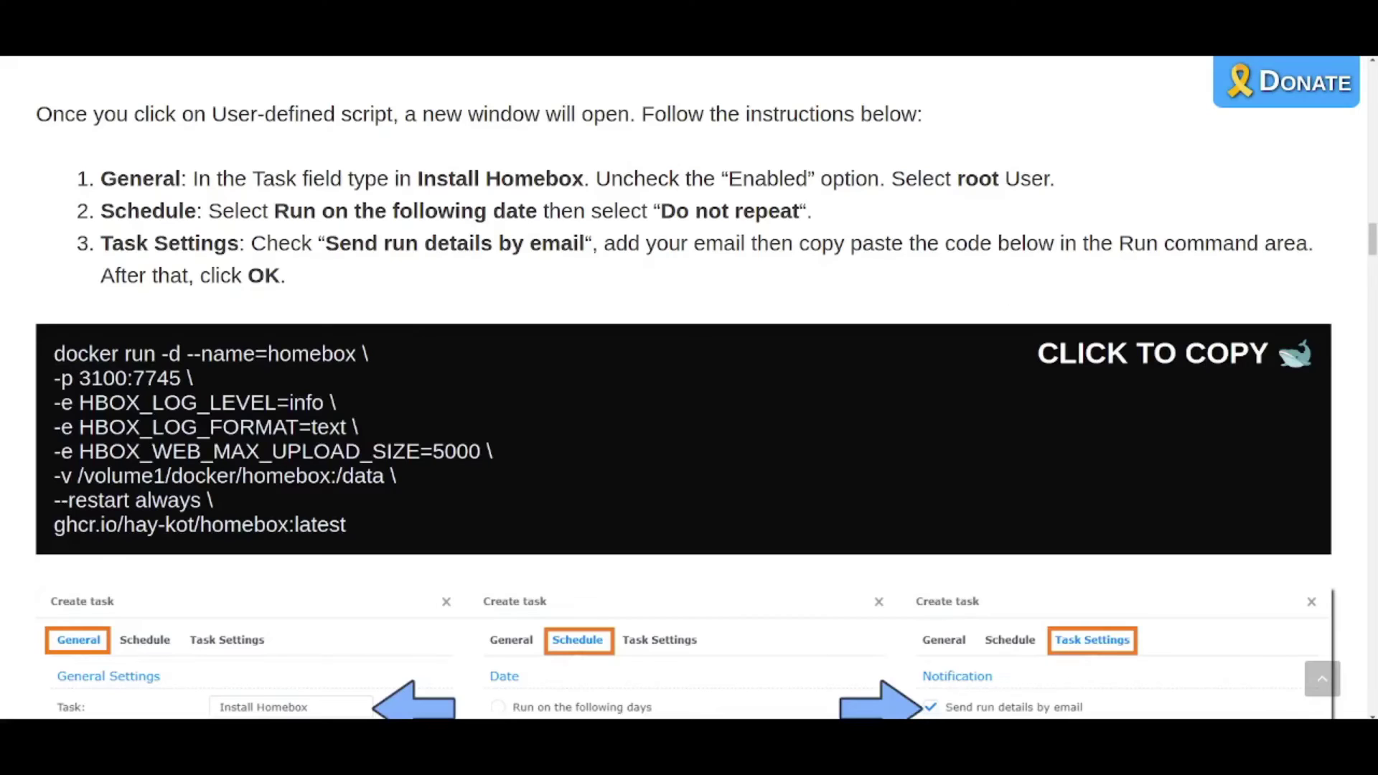
Copy the blog's docker run command and paste it into the task's user-defined script
left_click_drag(54, 352, 346, 530)
key("ctrl+c")
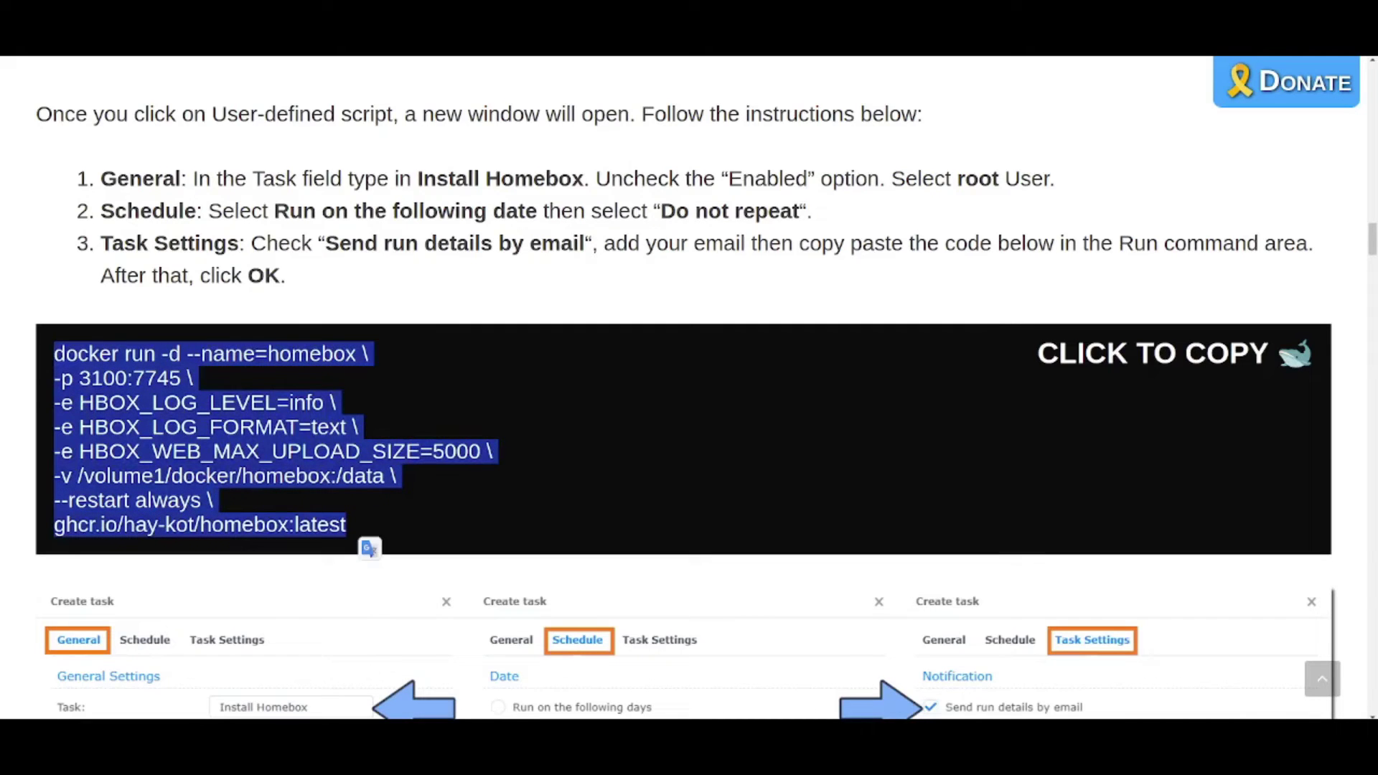
right_click(362, 545)
key("Escape")
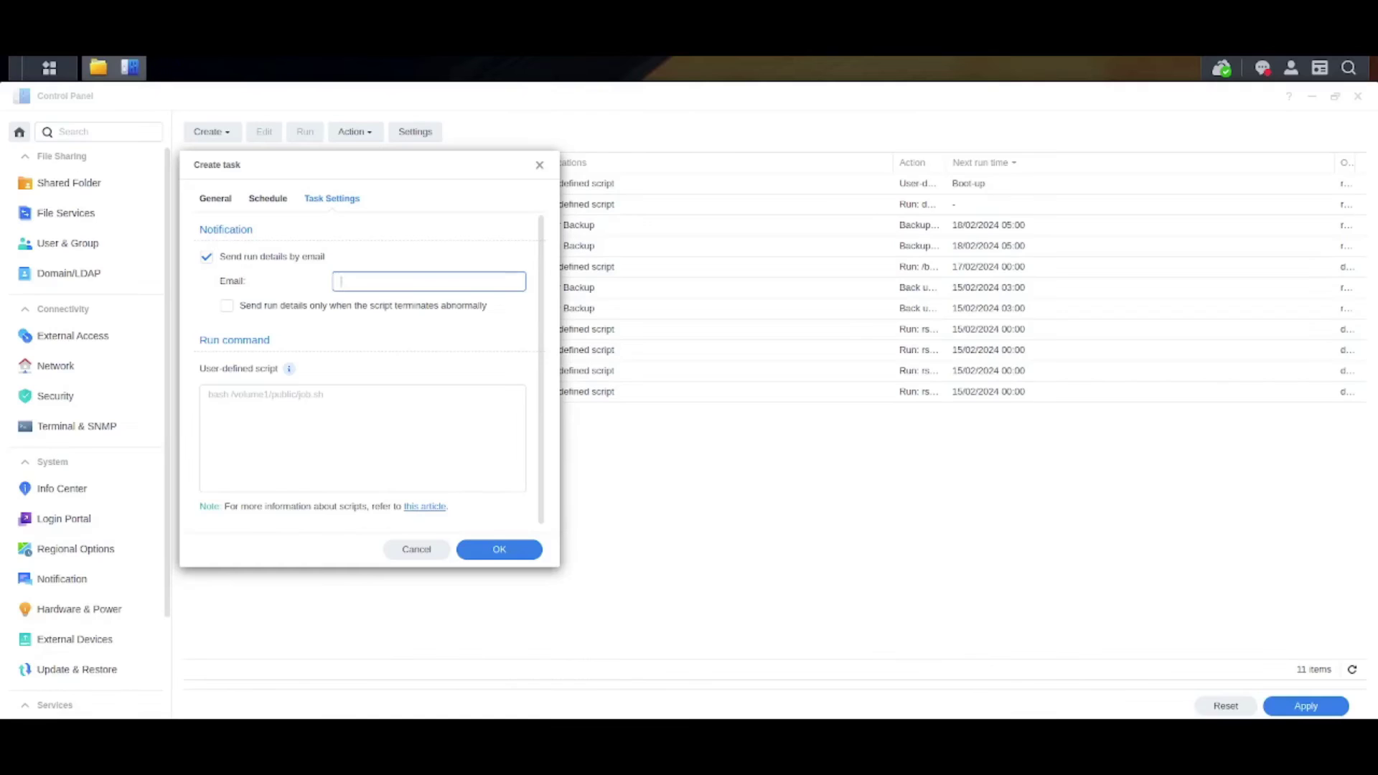
left_click(362, 438)
key("ctrl+v")
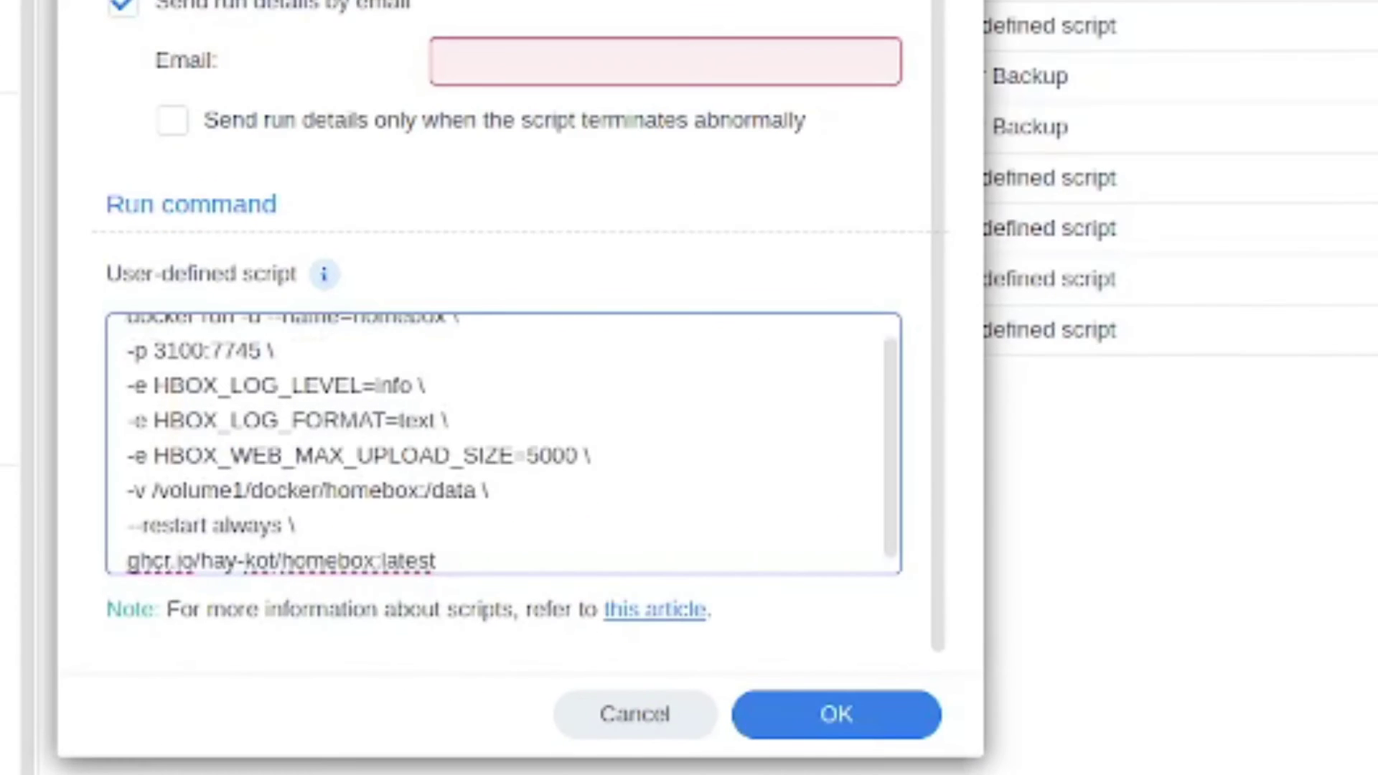
scroll(503, 443, "up", 1)
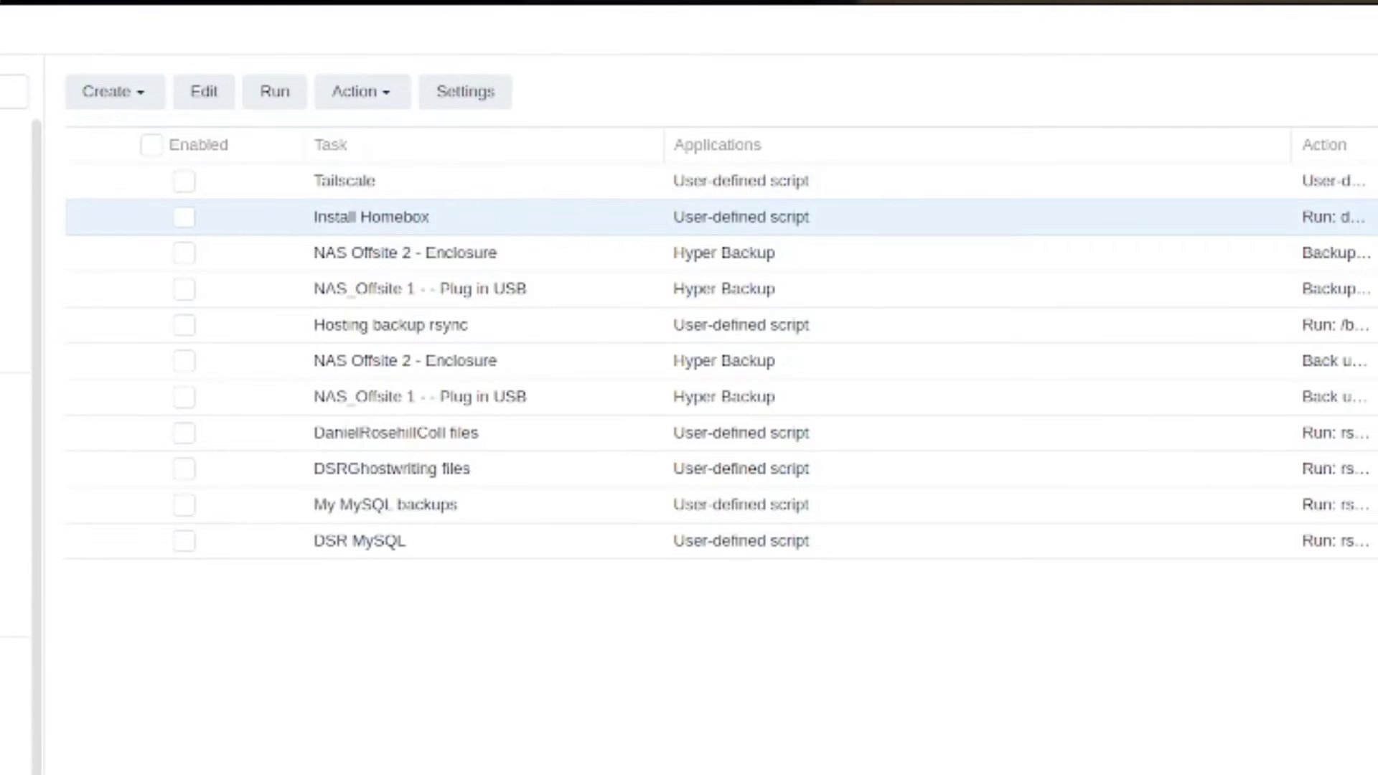
Bring up the edit, delete and run actions for the Install Homebox task
right_click(352, 217)
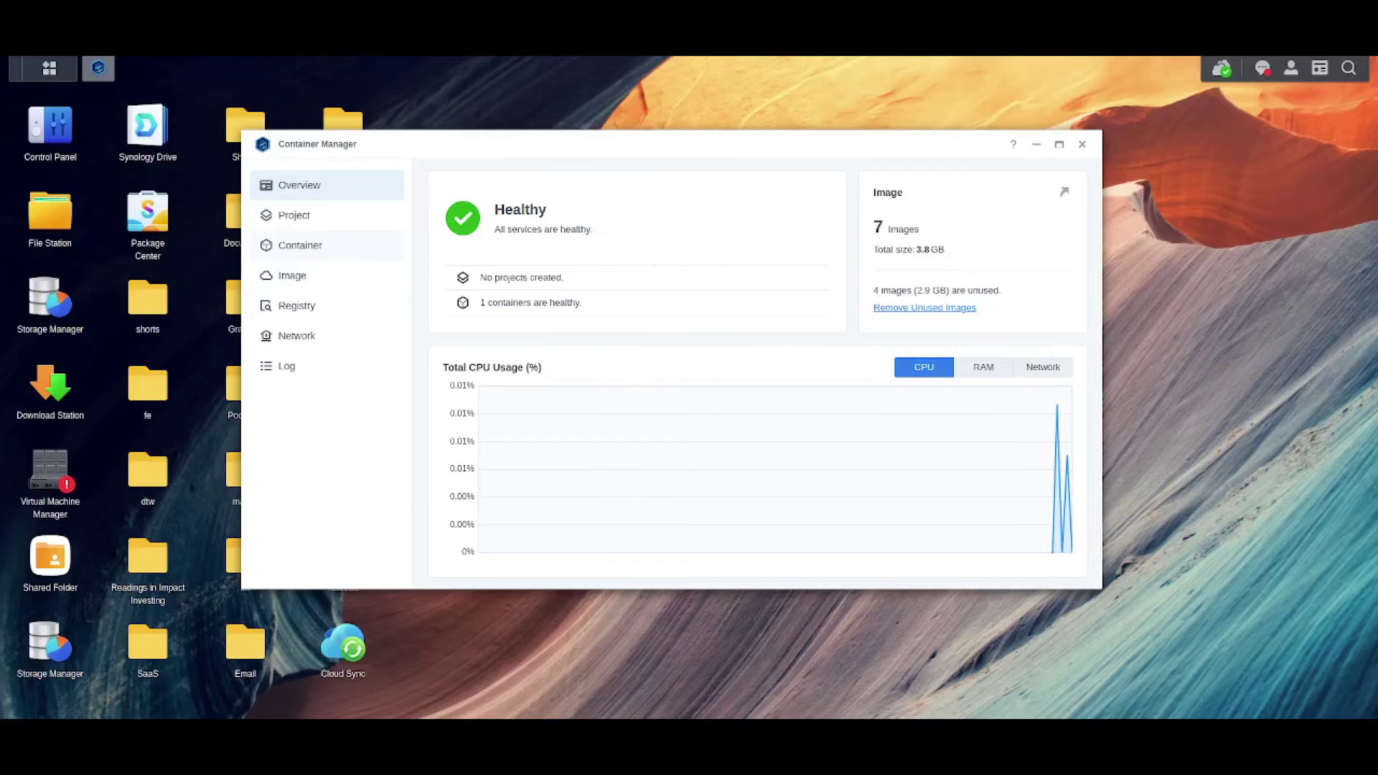
Show Container Manager's container list, with one container reported healthy
left_click(300, 245)
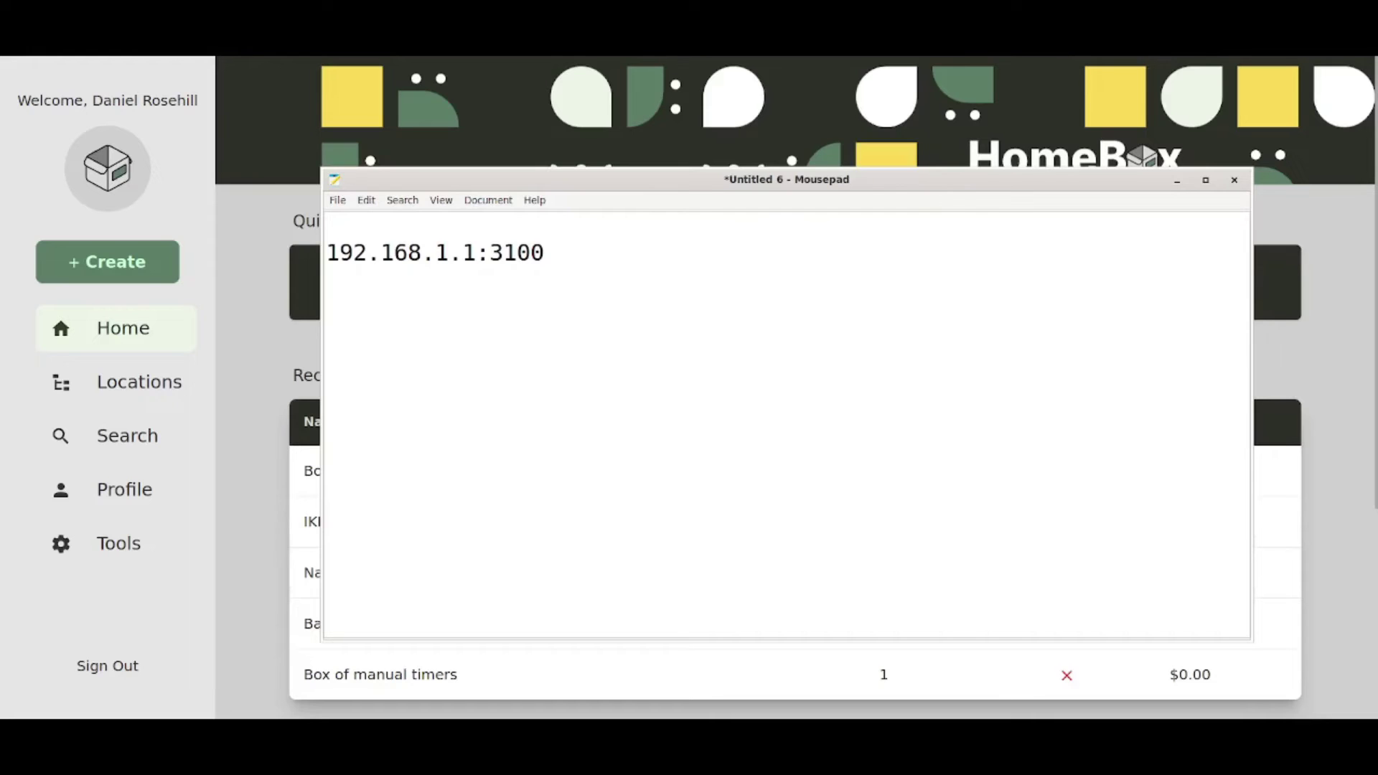
Highlight the IP and 3100 port parts of 192.168.1.1:3100, then return to the HomeBox dashboard
key("shift+Left")
key("shift+Left")
key("shift+Left")
key("shift+Left")
key("shift+Left")
key("shift+Left")
key("shift+Left")
key("shift+Left")
key("shift+Left")
key("shift+Left")
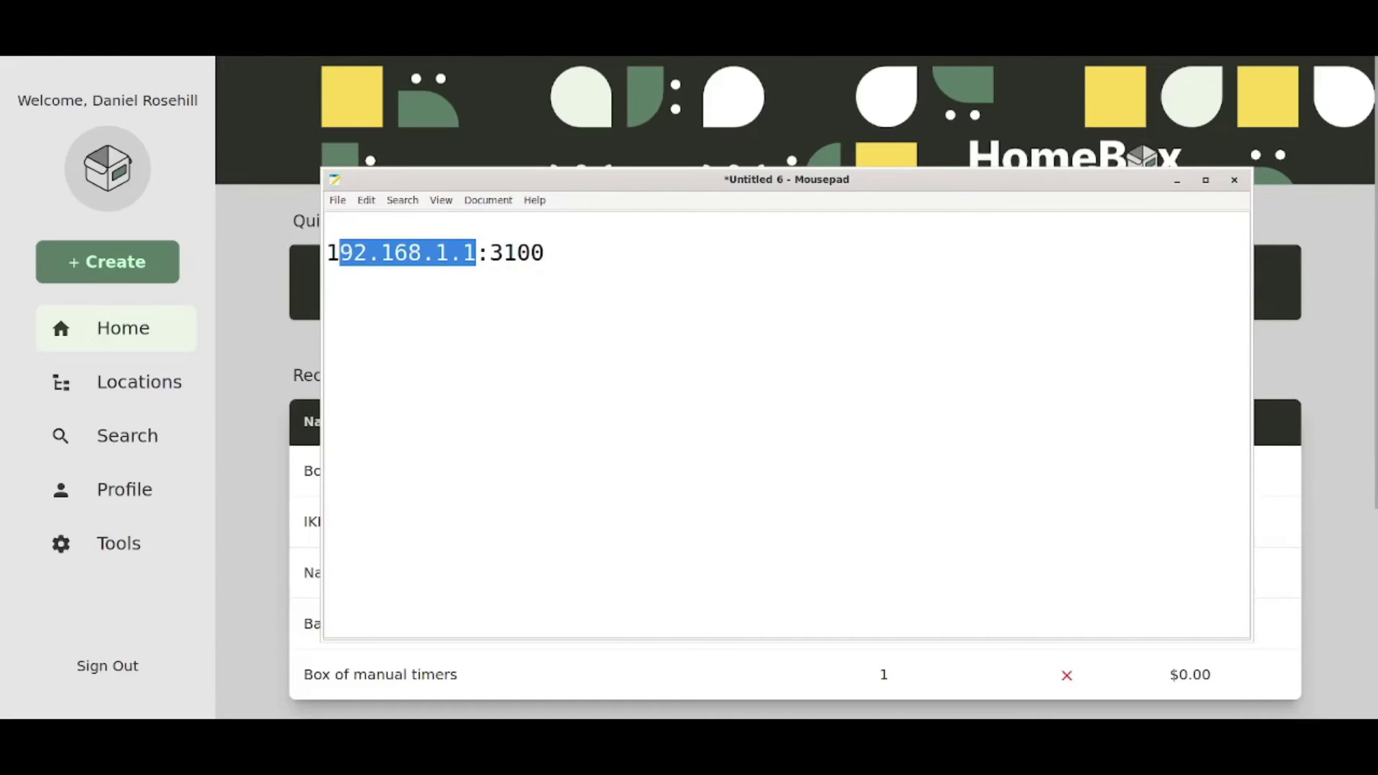
left_click(327, 307)
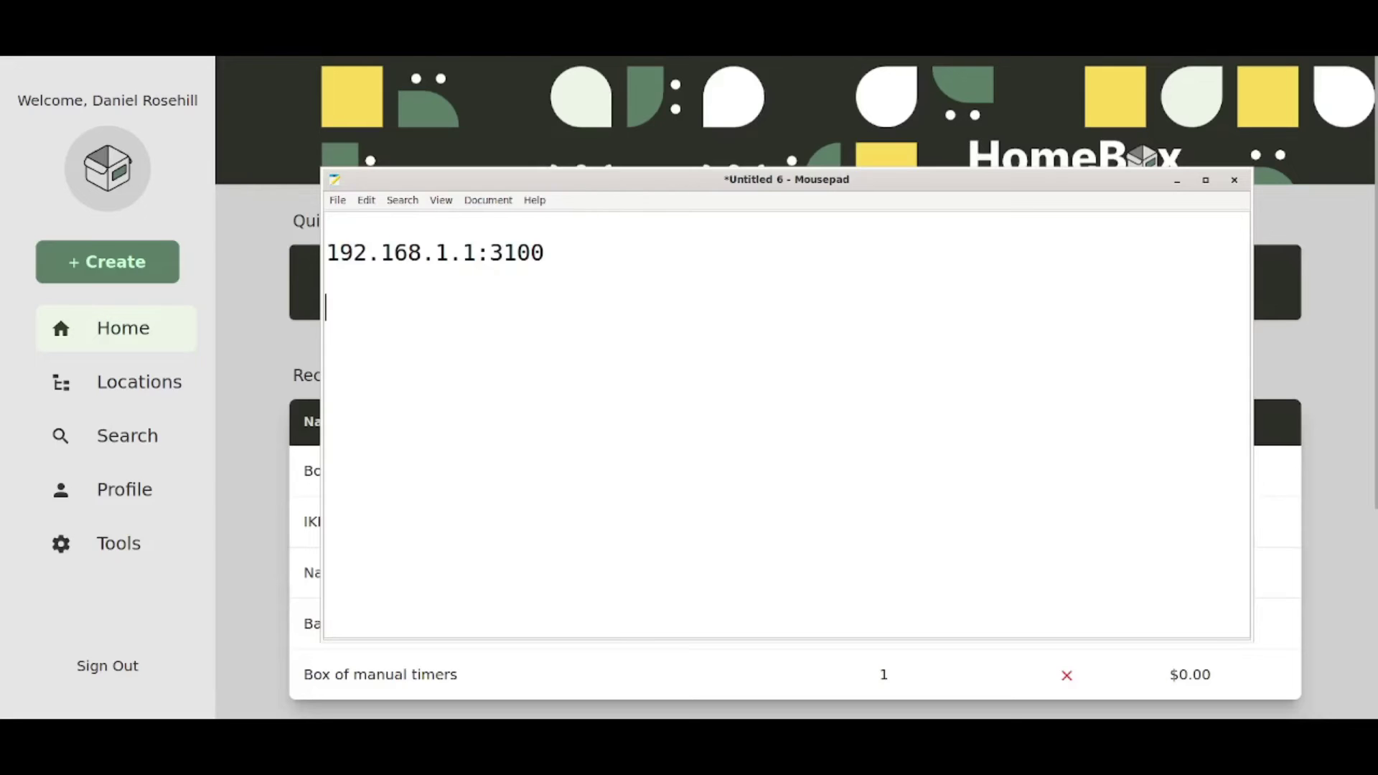
double_click(482, 251)
key("Right")
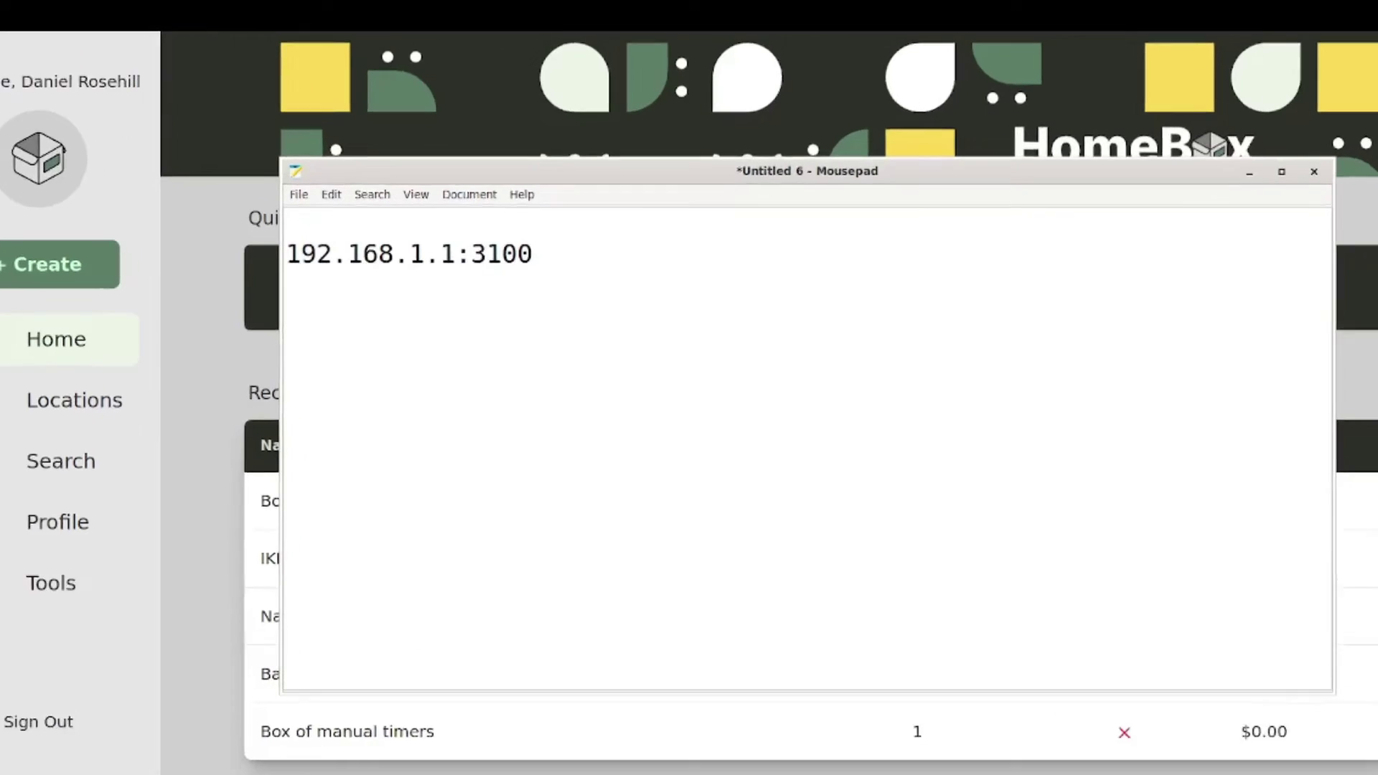
key("shift+End")
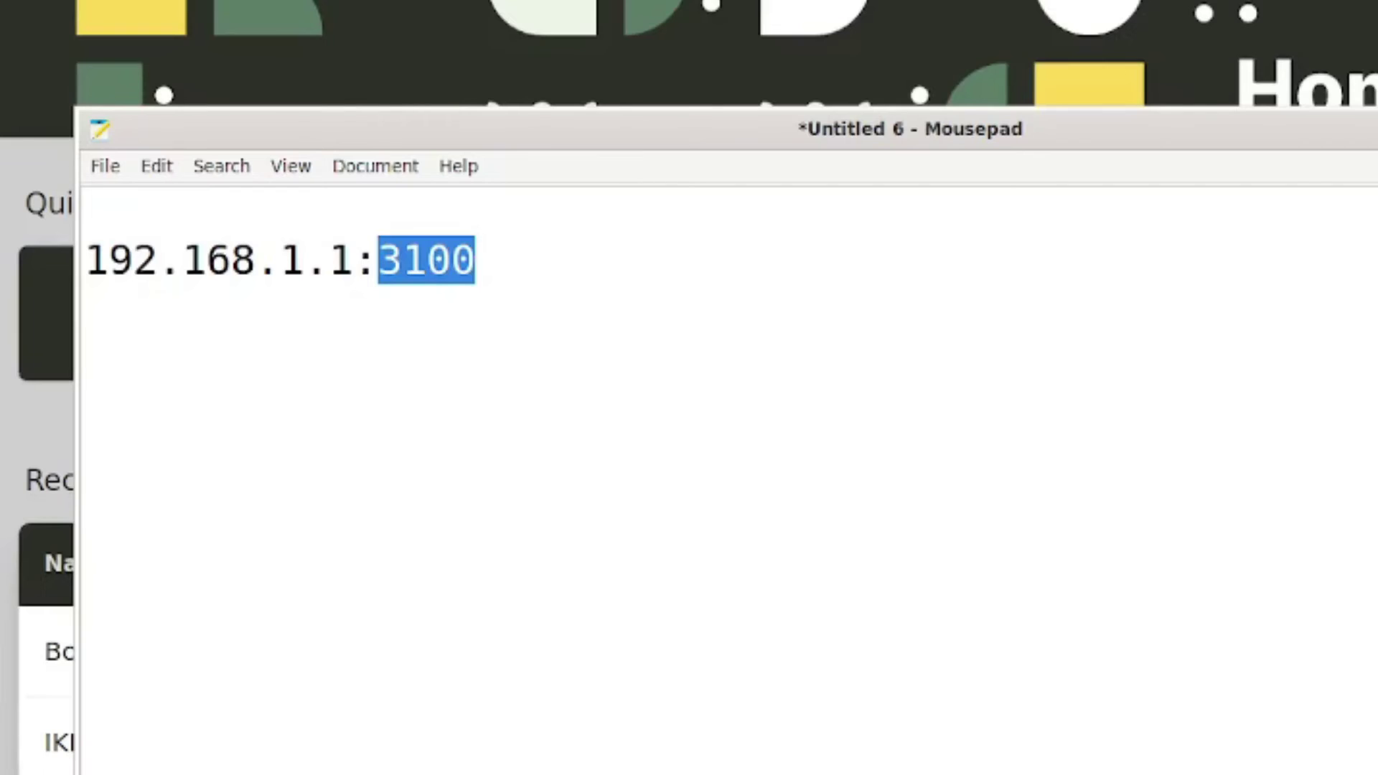
key("alt+Tab")
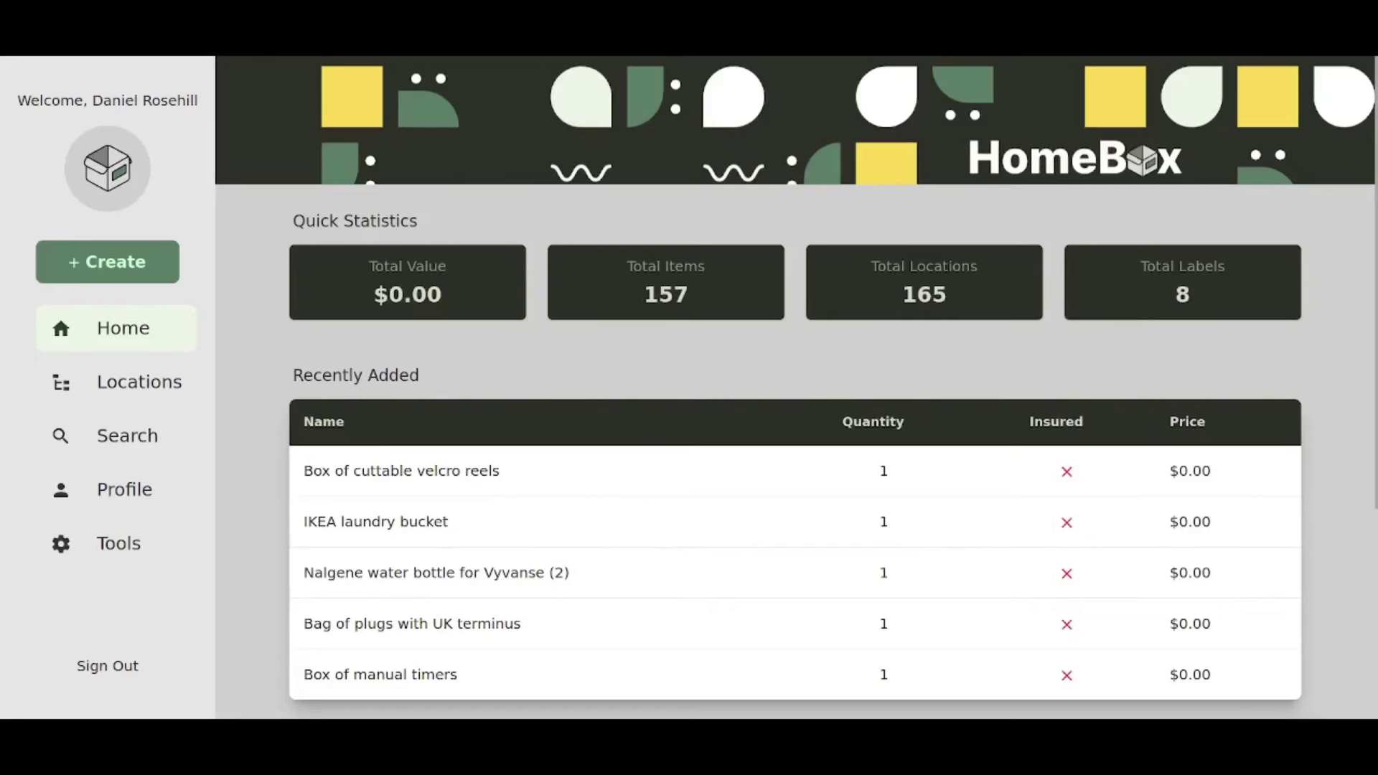
View the Box of cuttable velcro reels item's details
left_click(646, 471)
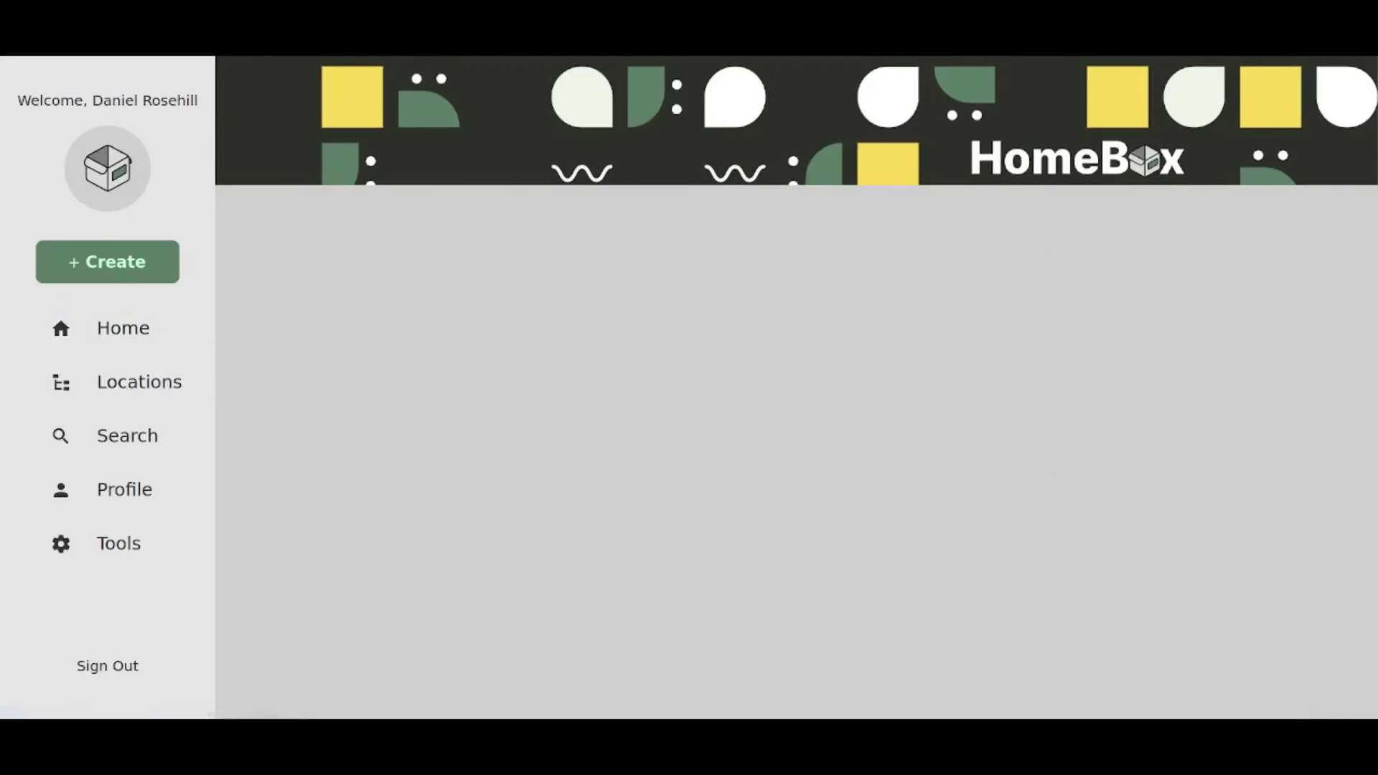
scroll(796, 388, "down", 1)
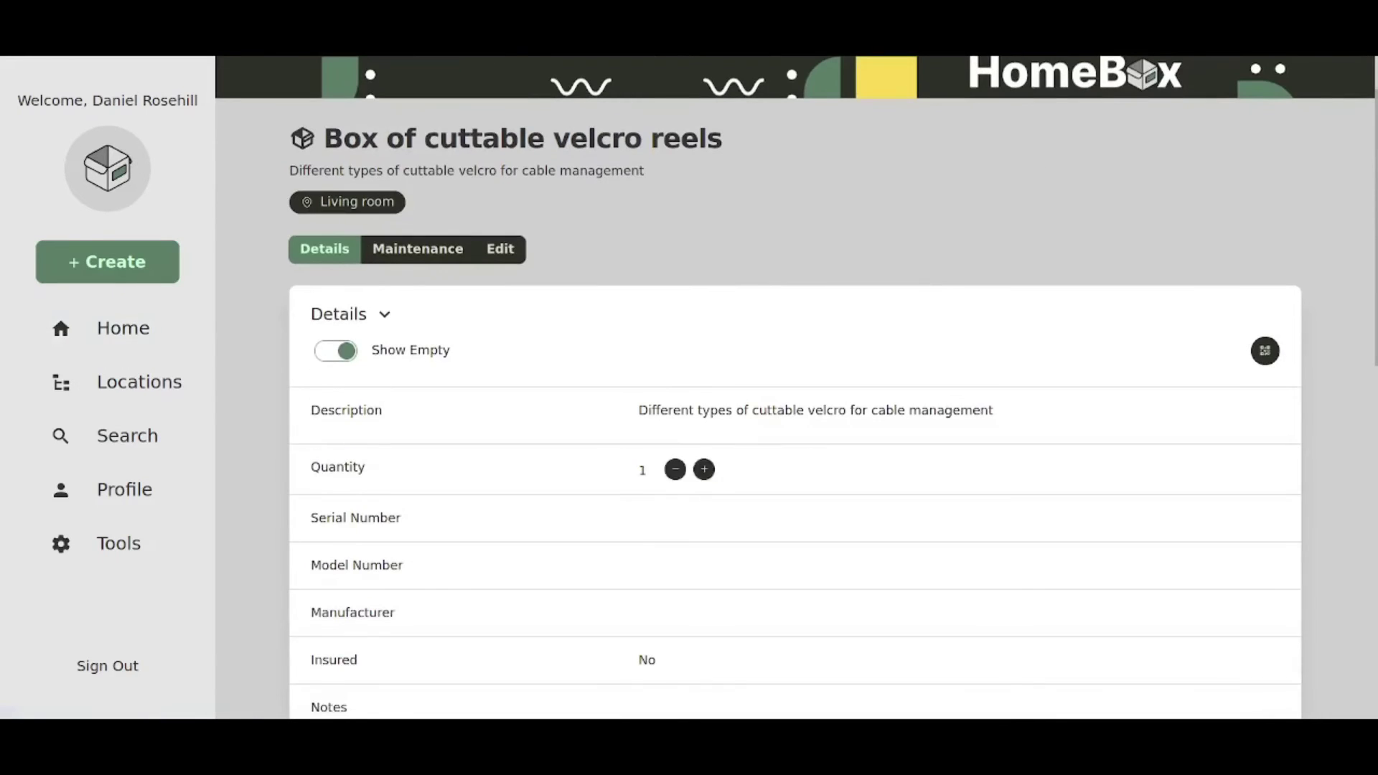
scroll(796, 387, "down", 4)
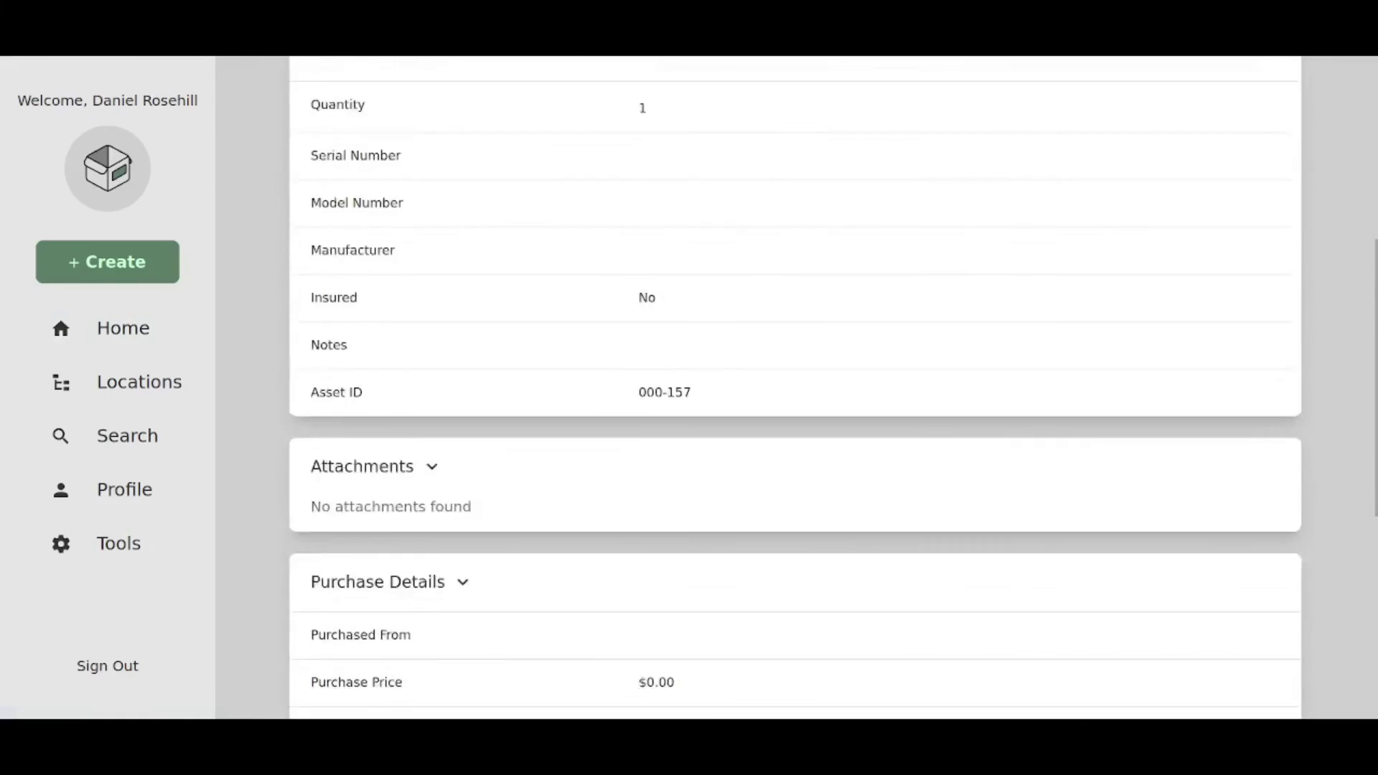
scroll(797, 388, "up", 4)
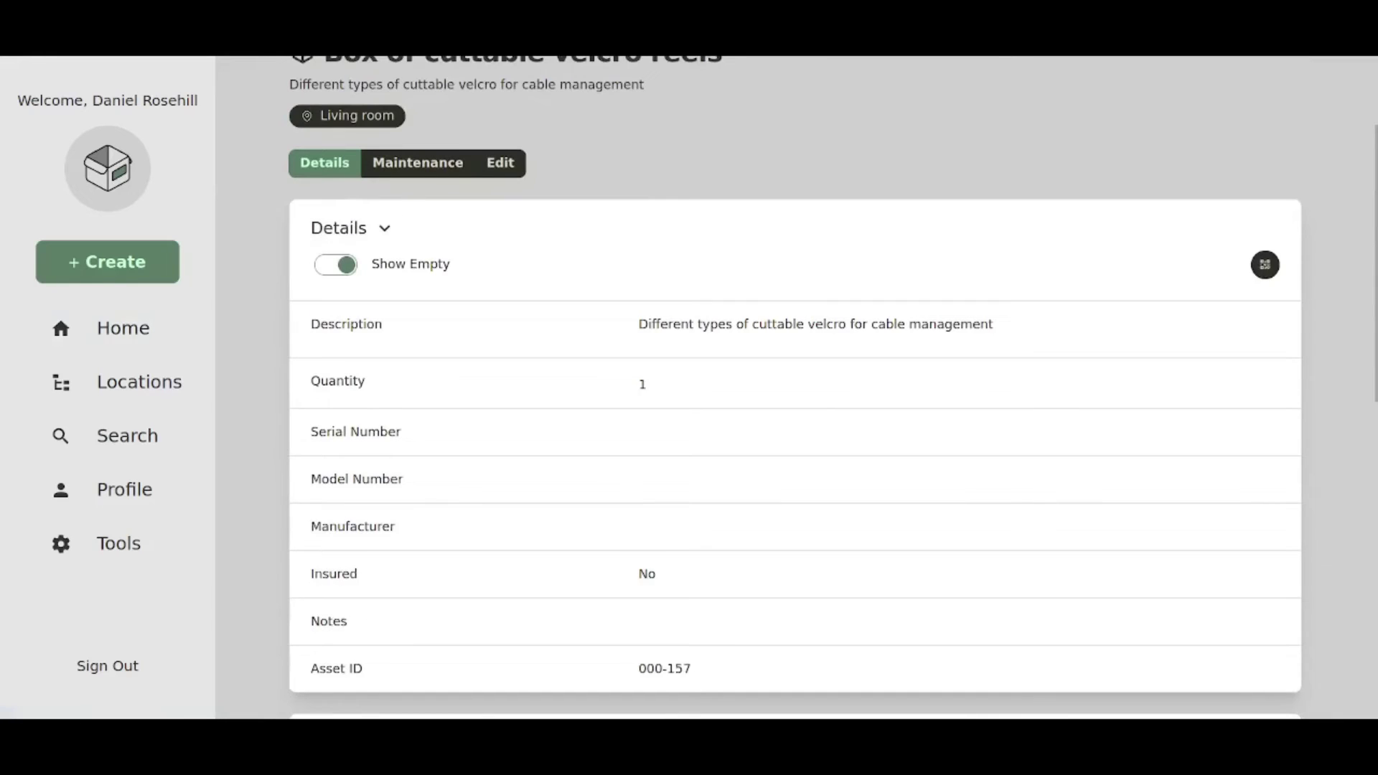
scroll(797, 387, "down", 4)
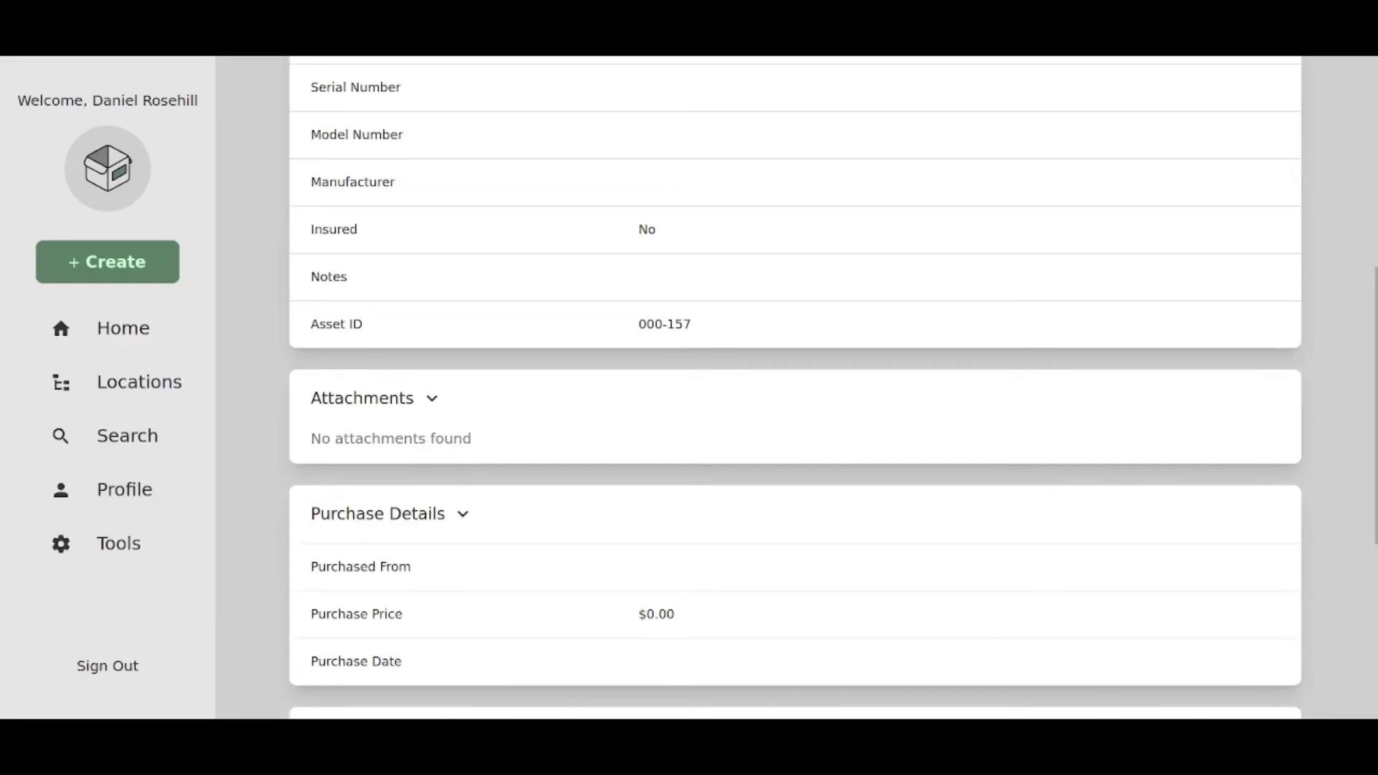
Browse Locations > Apartment > Home office & tech and view the 1-2 XLR cable (M-F) item
left_click(139, 382)
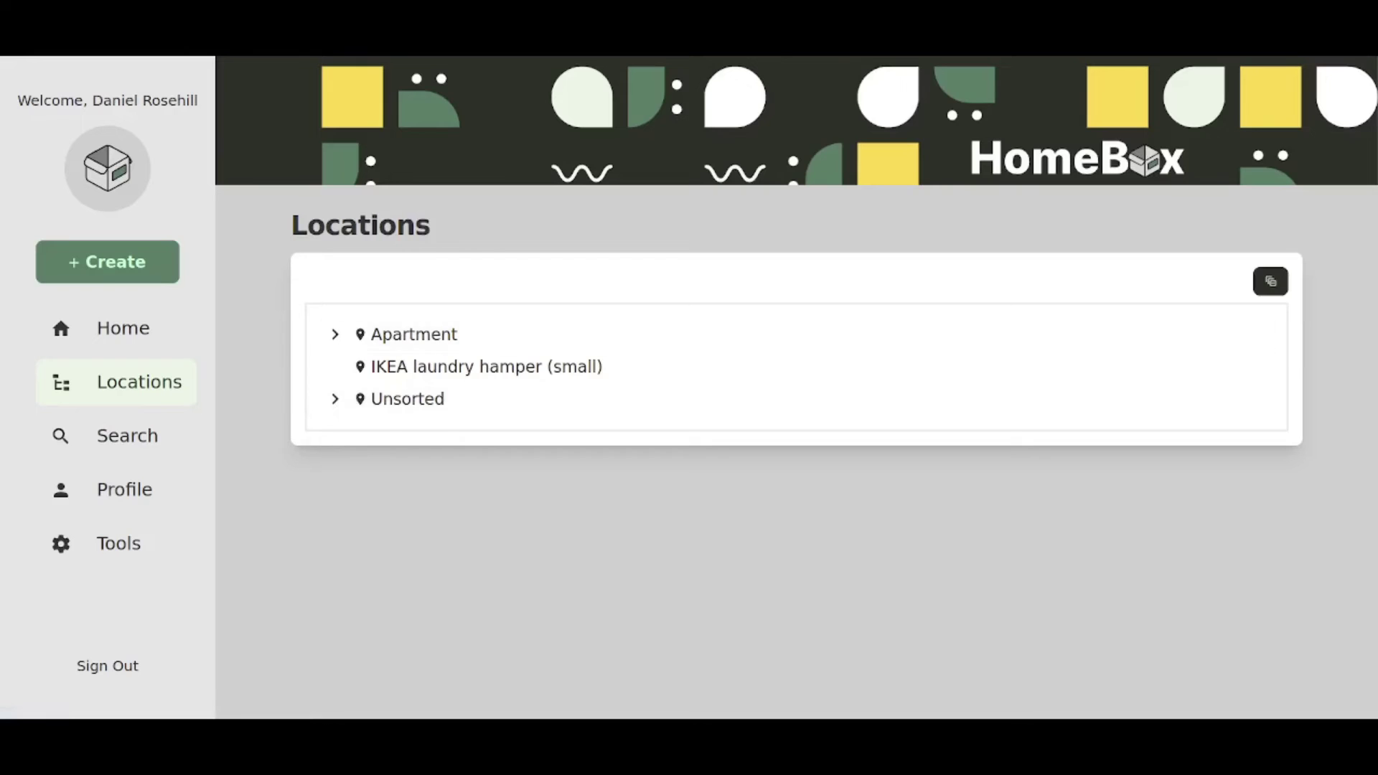
left_click(335, 335)
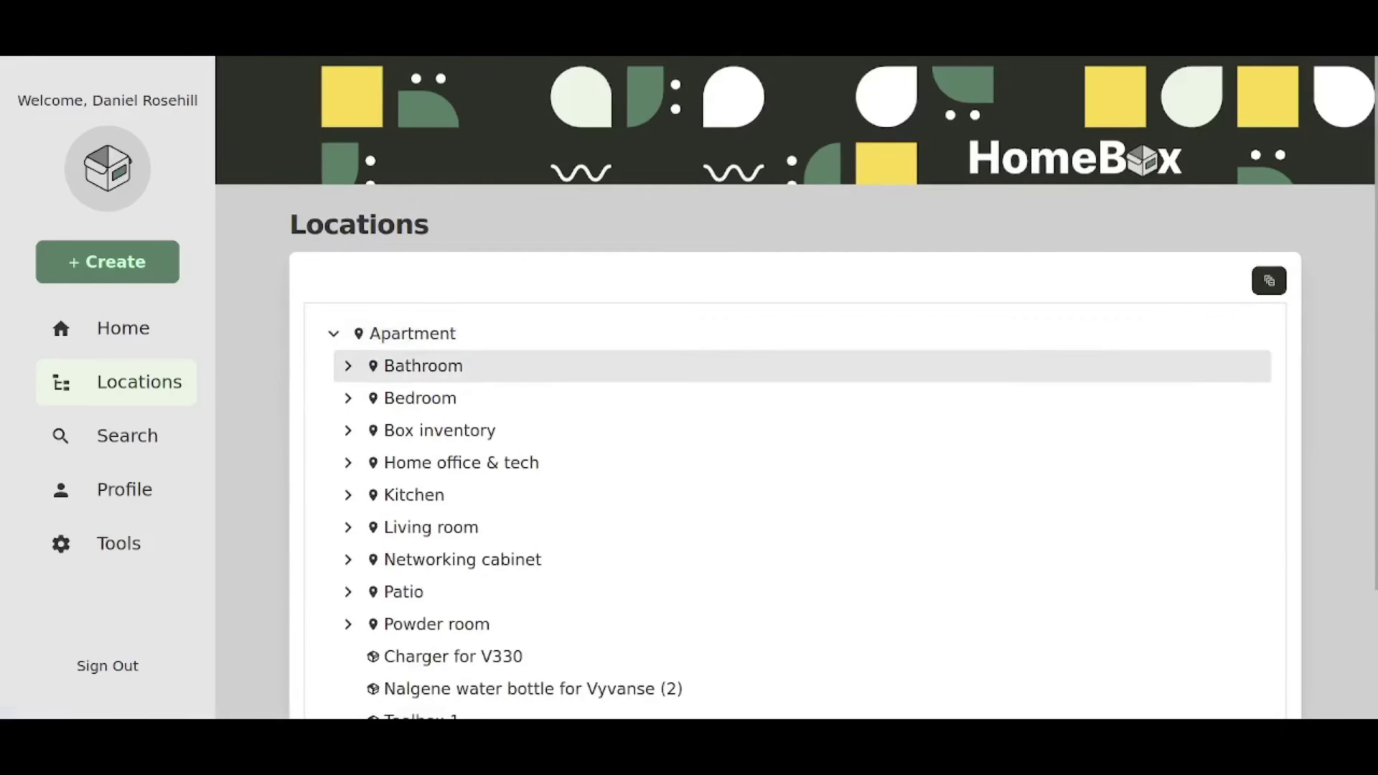
scroll(790, 359, "down", 1)
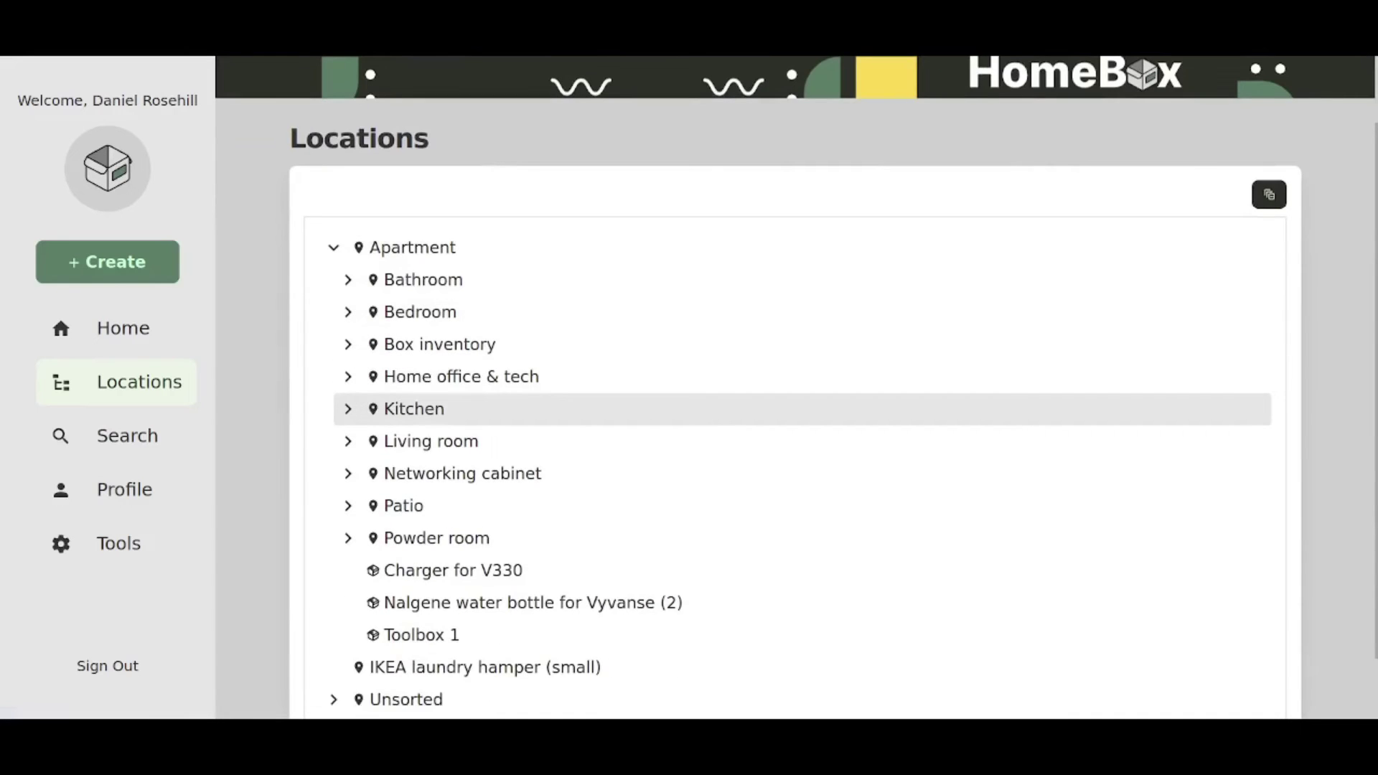
left_click(462, 377)
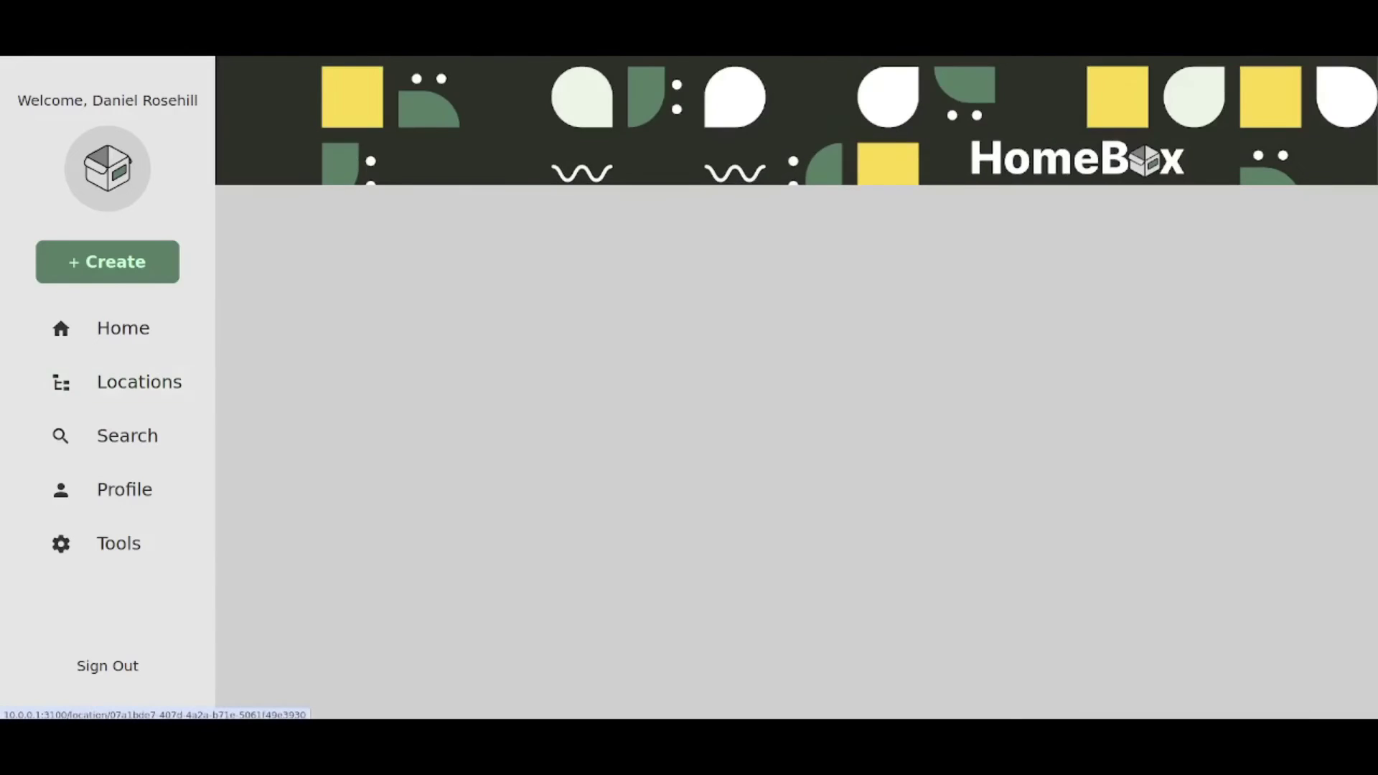
scroll(789, 488, "down", 2)
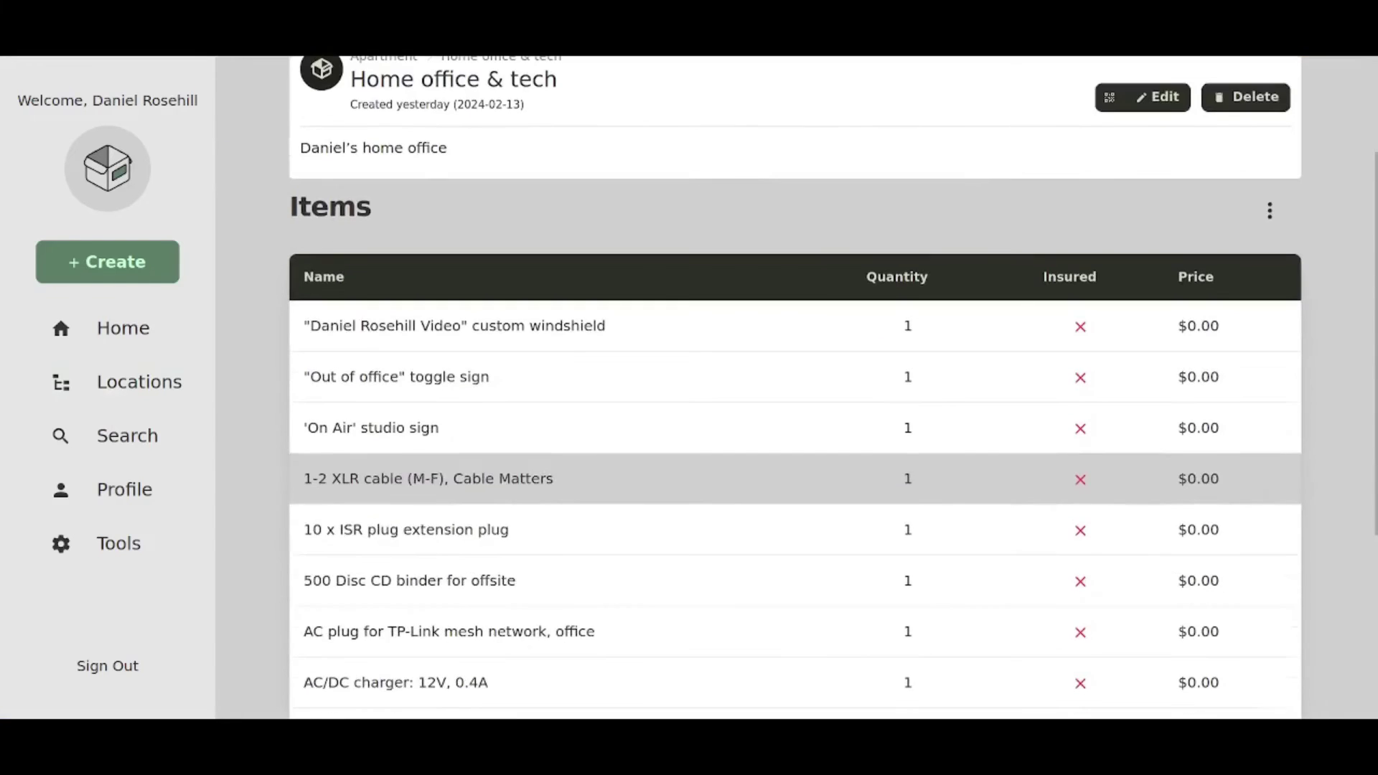
left_click(429, 478)
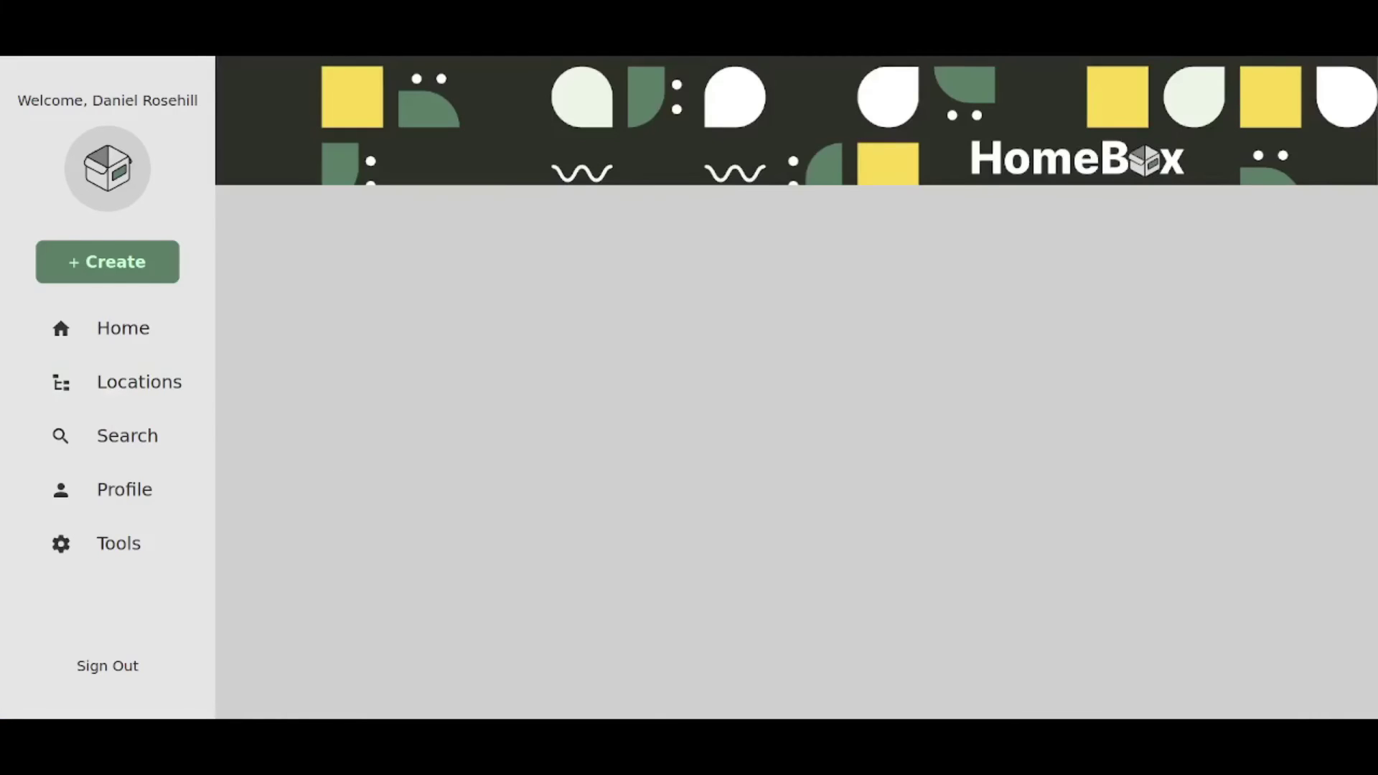
scroll(790, 431, "down", 5)
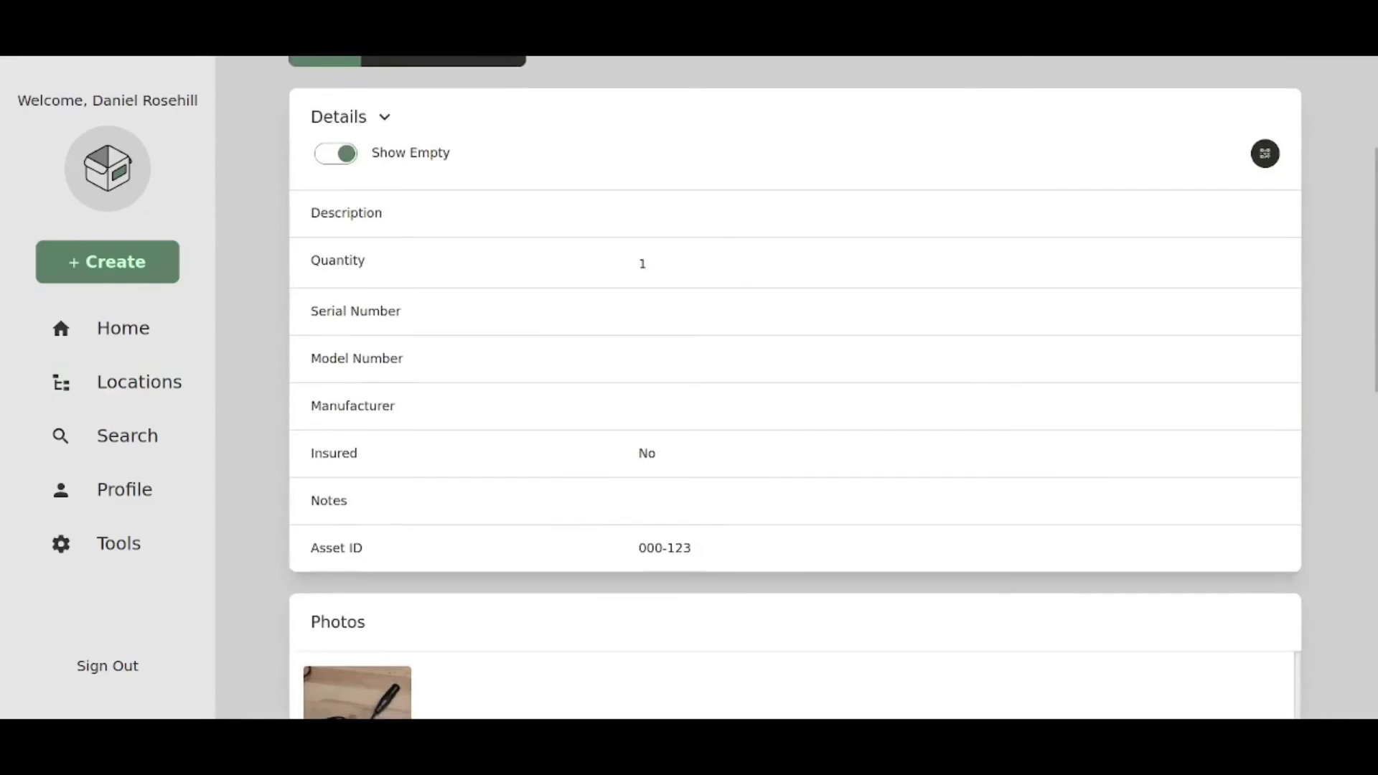
scroll(790, 430, "up", 3)
scroll(789, 430, "up", 3)
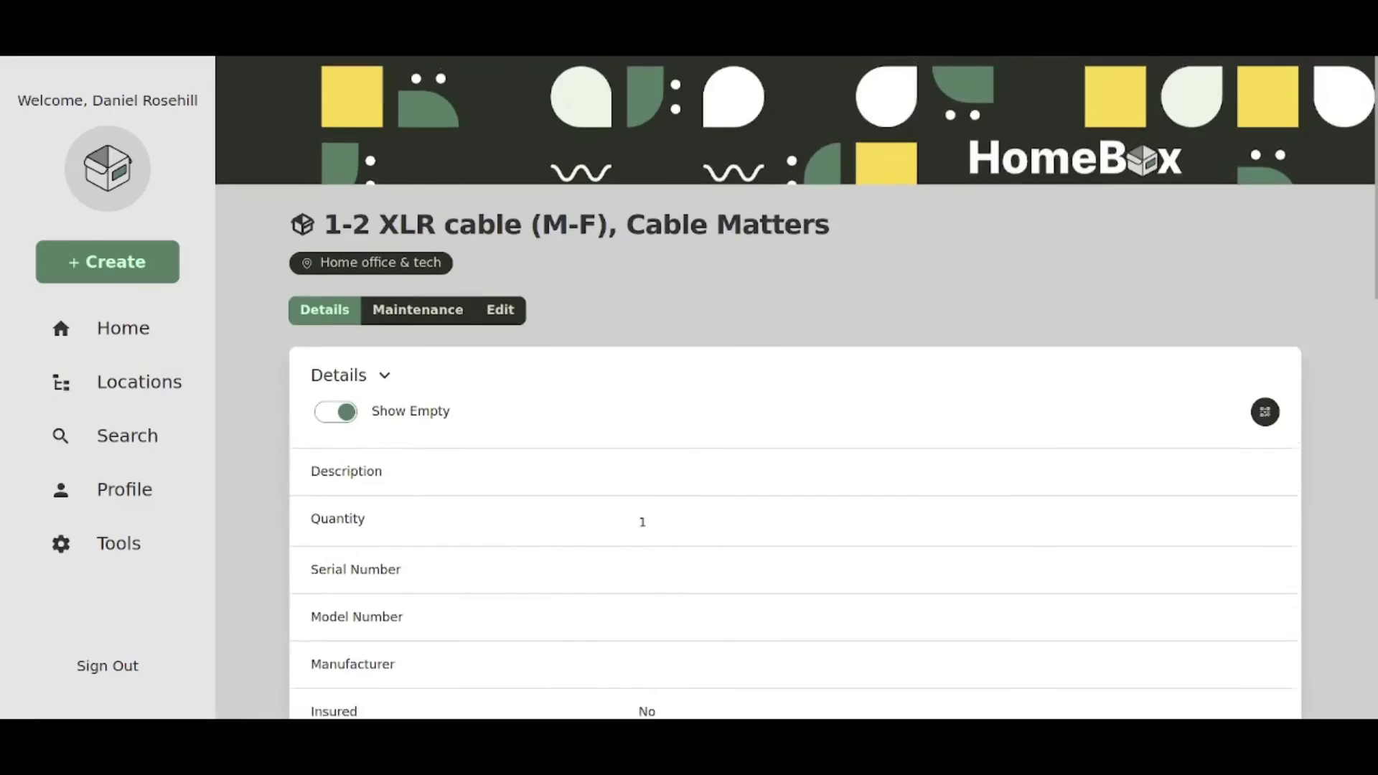
scroll(790, 431, "down", 1)
scroll(789, 430, "up", 1)
List all items with an empty search and open the 1-2 XLR cable (M-F), Cable Matters details
left_click(118, 436)
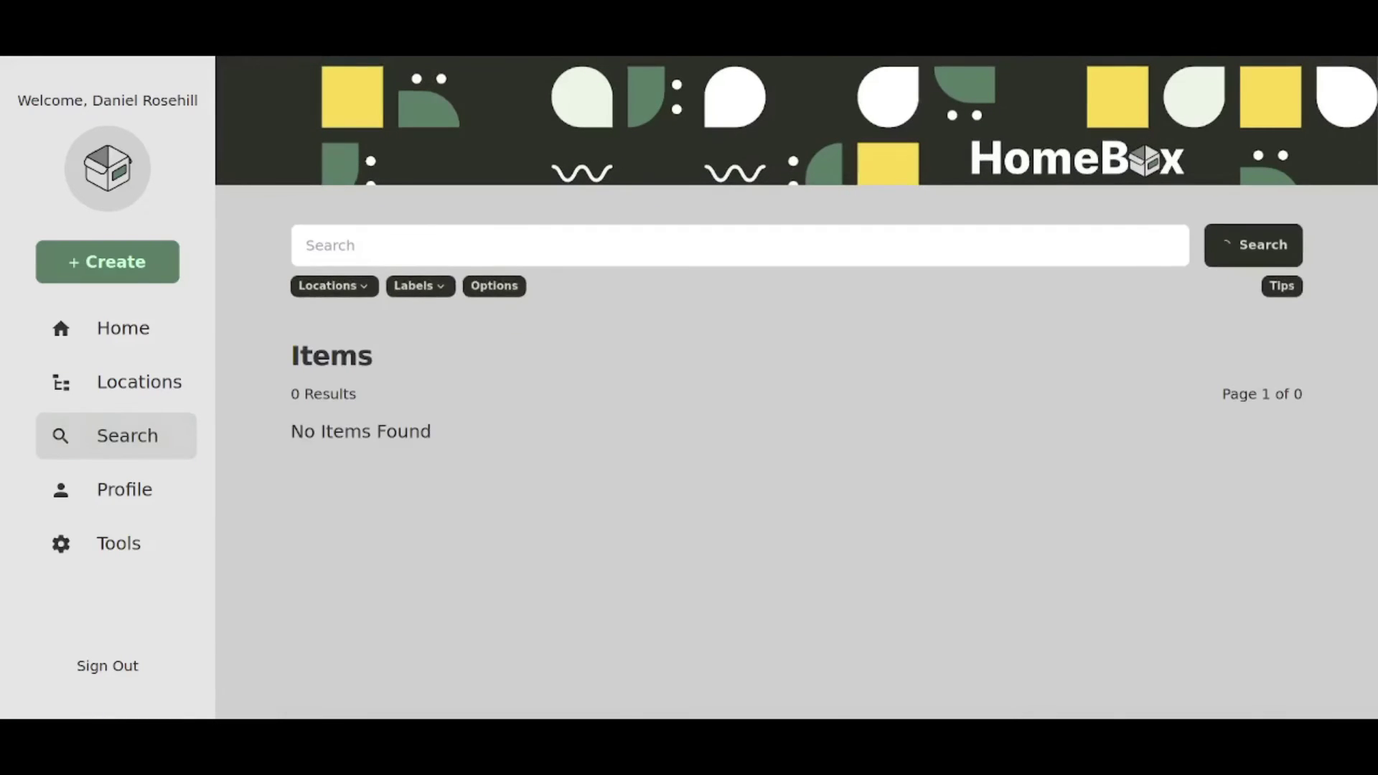
scroll(789, 431, "down", 5)
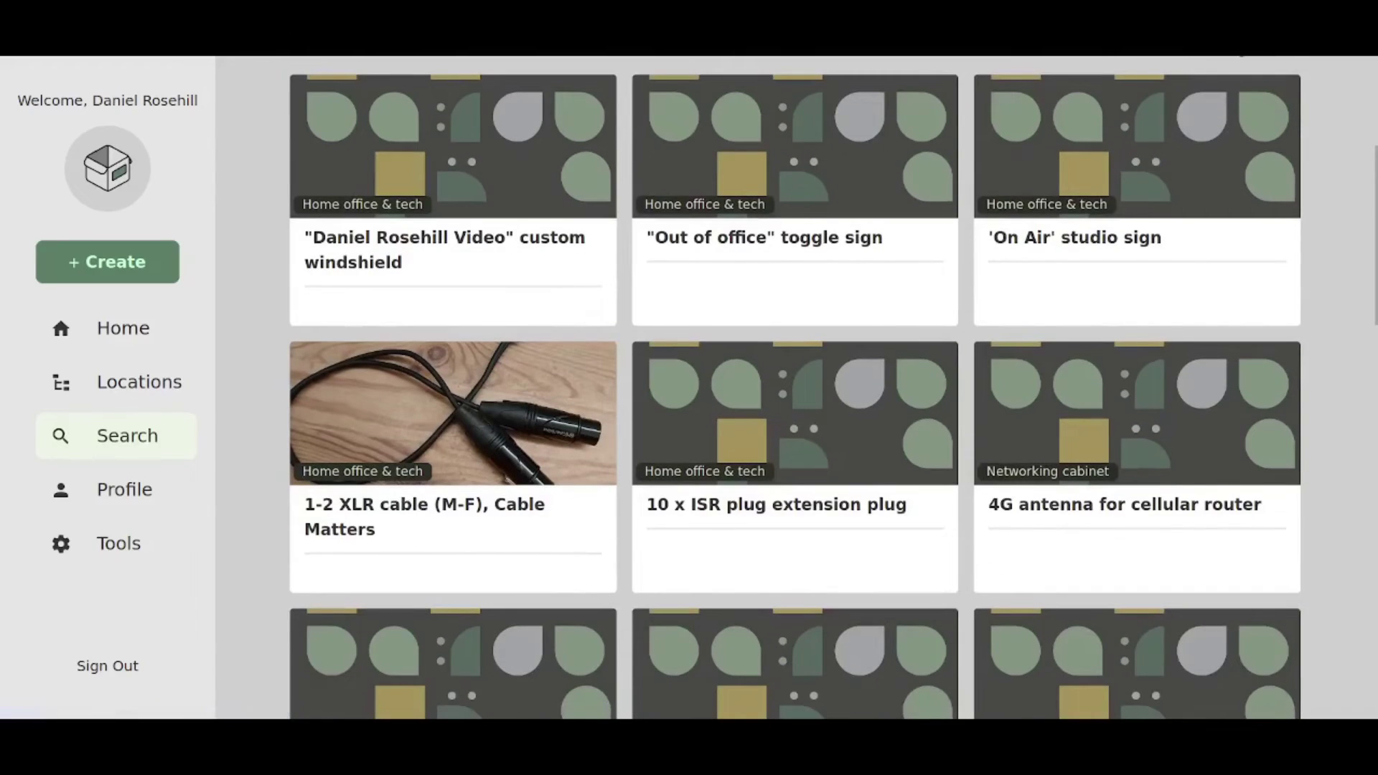
left_click(452, 412)
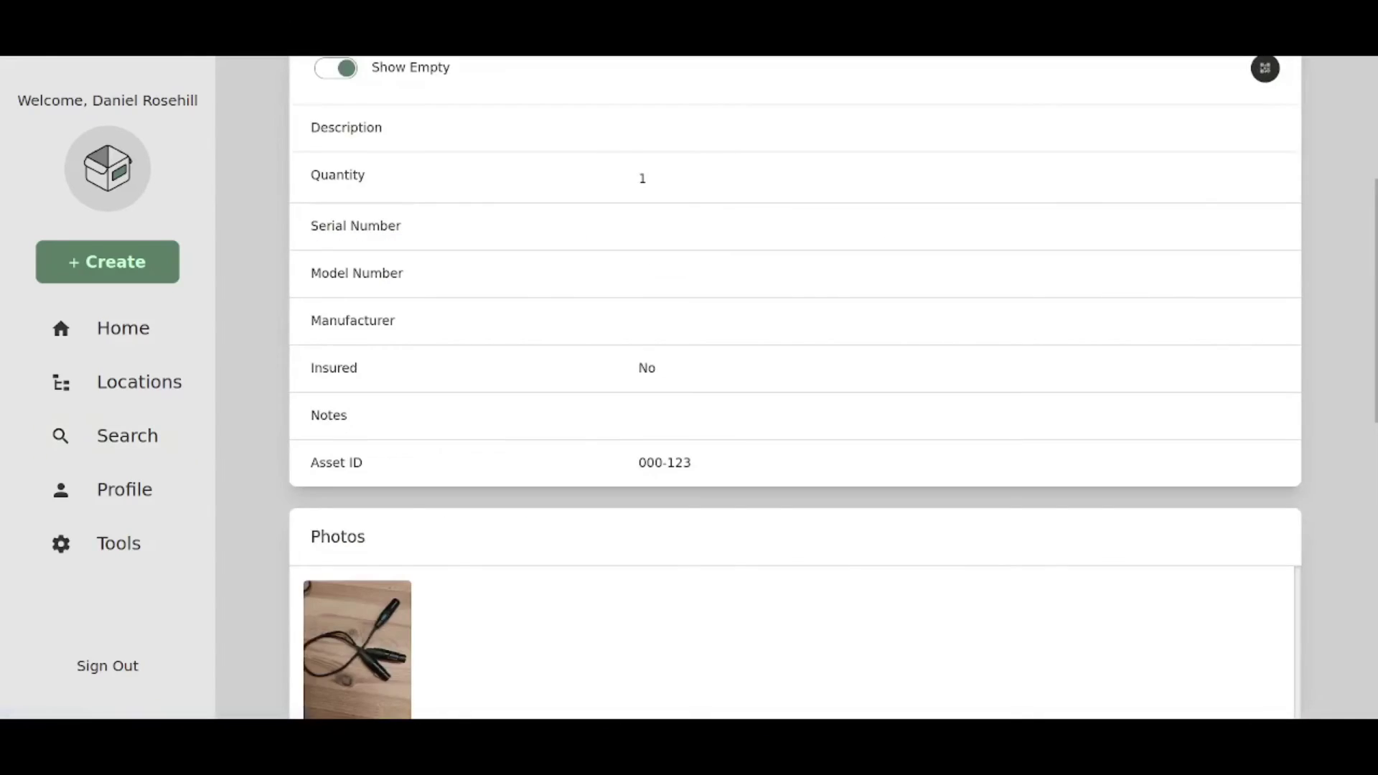
scroll(795, 388, "up", 3)
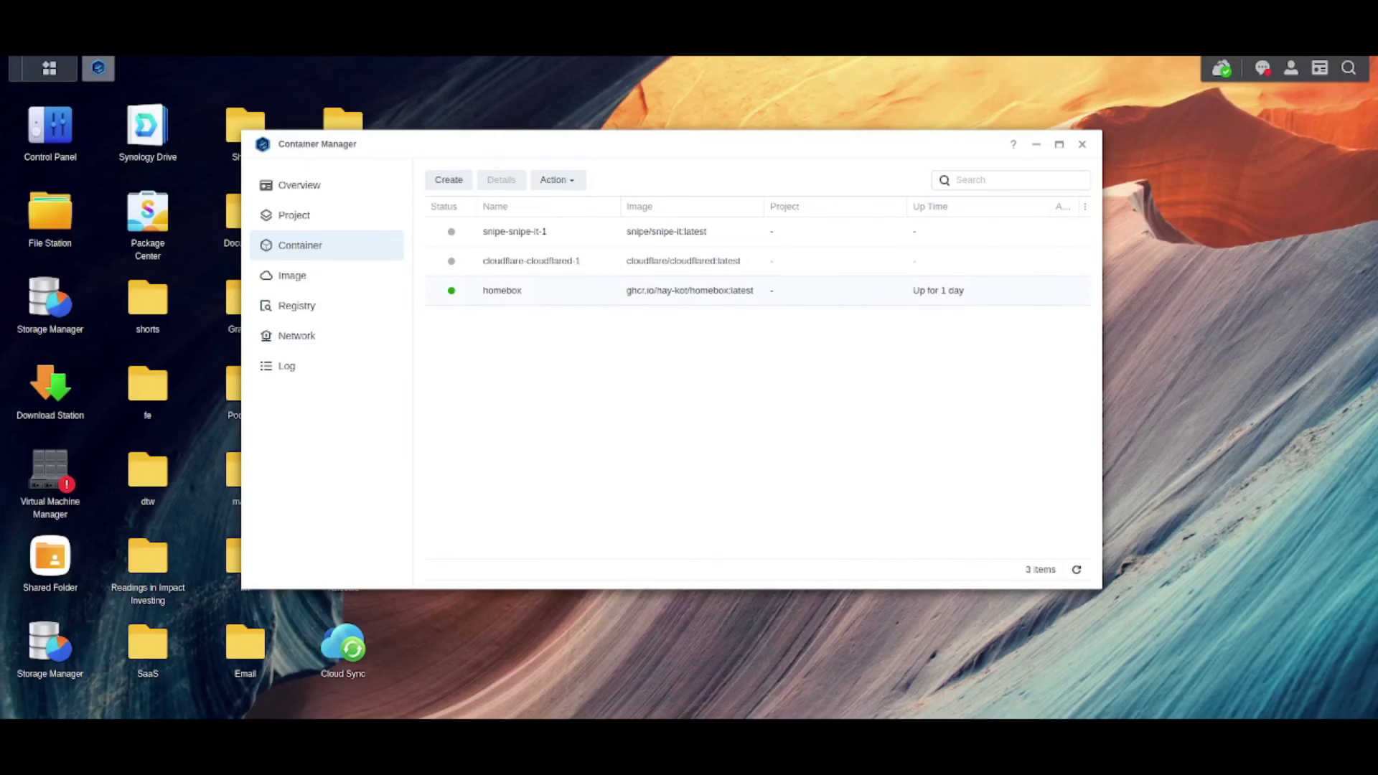
Start an export of the homebox container from Container Manager's Action menu
left_click(546, 290)
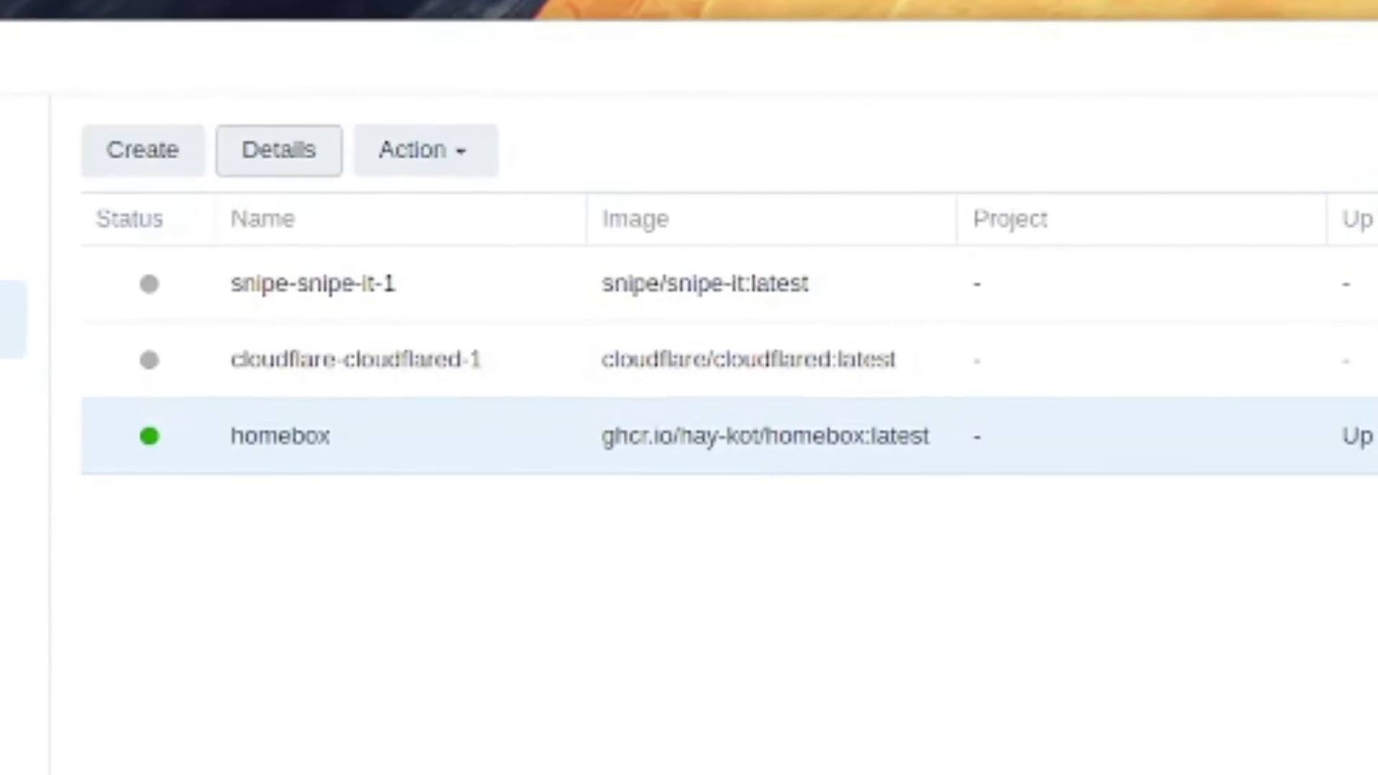
left_click(425, 150)
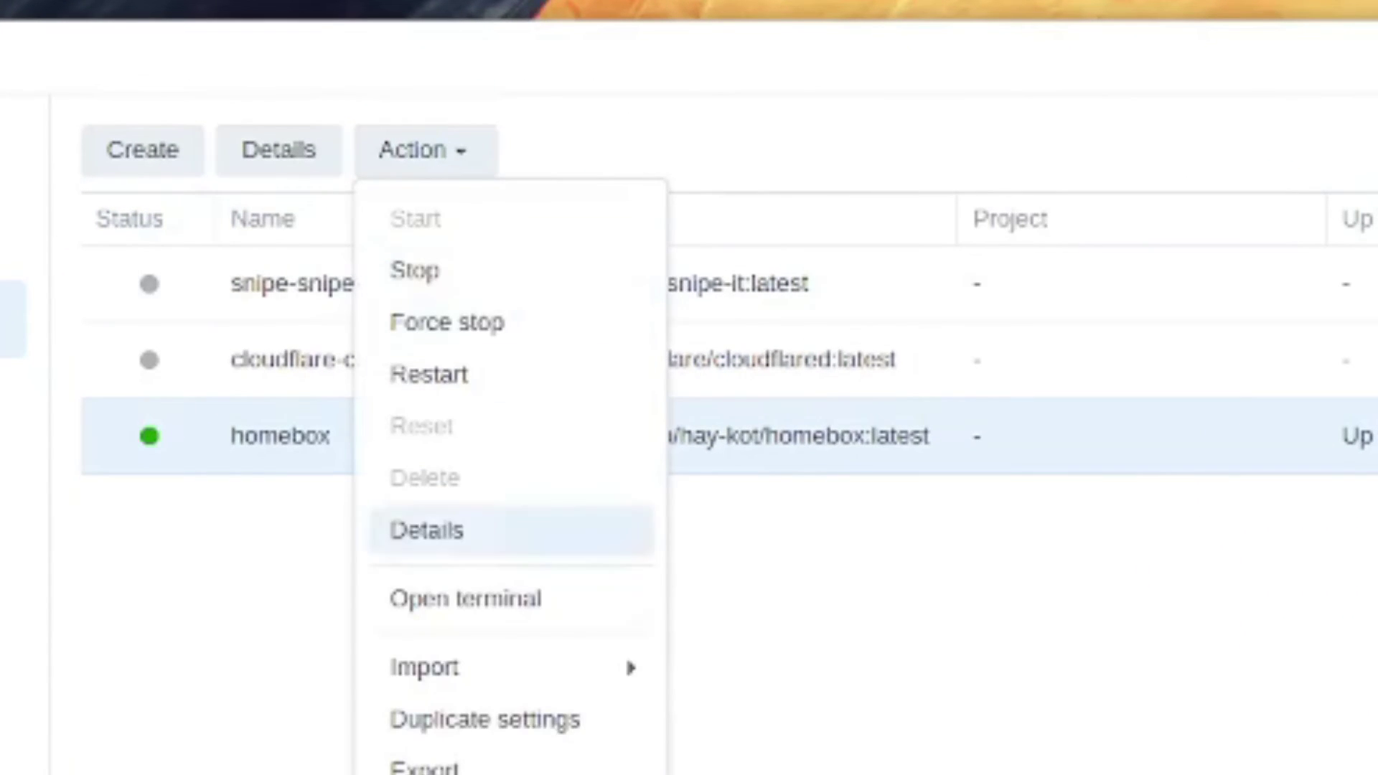
left_click(423, 767)
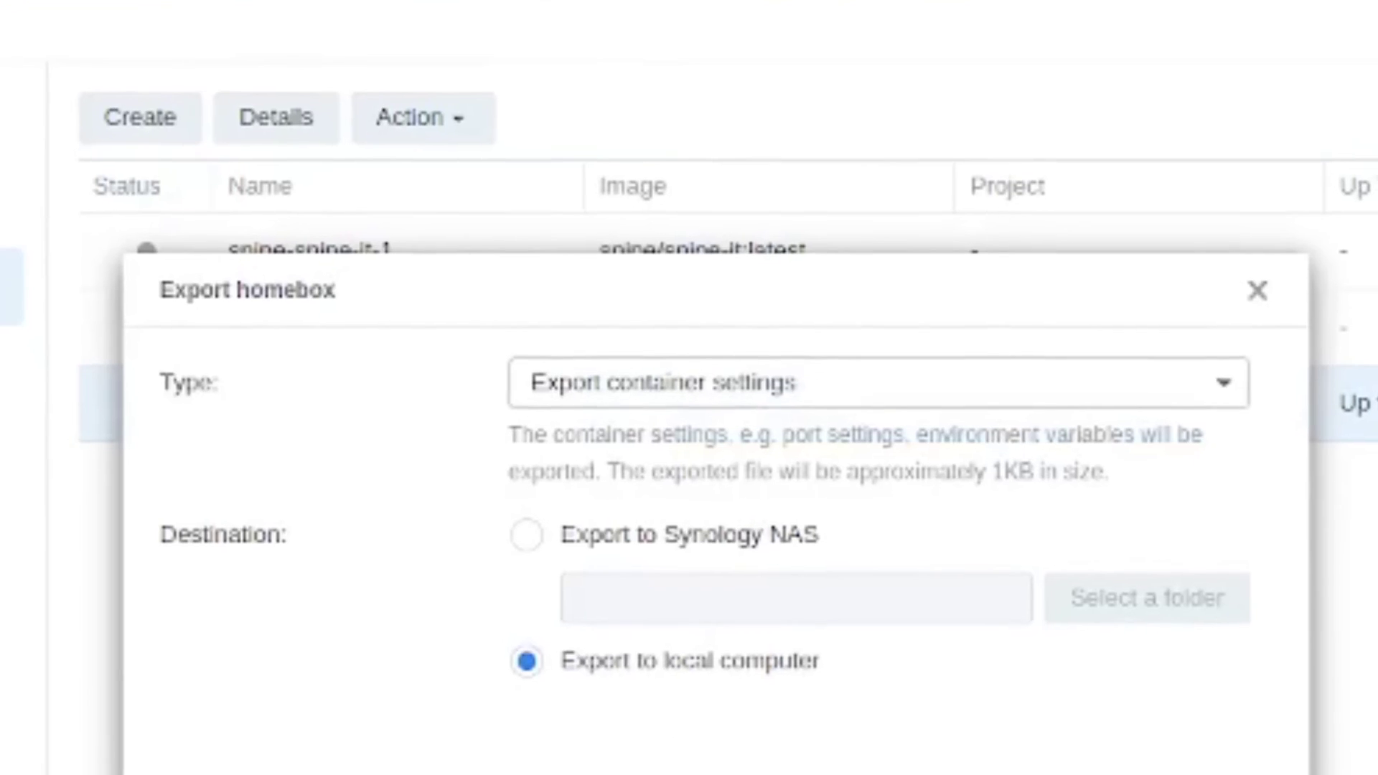
Set the export type to 'Export container contents and settings'
key("Down")
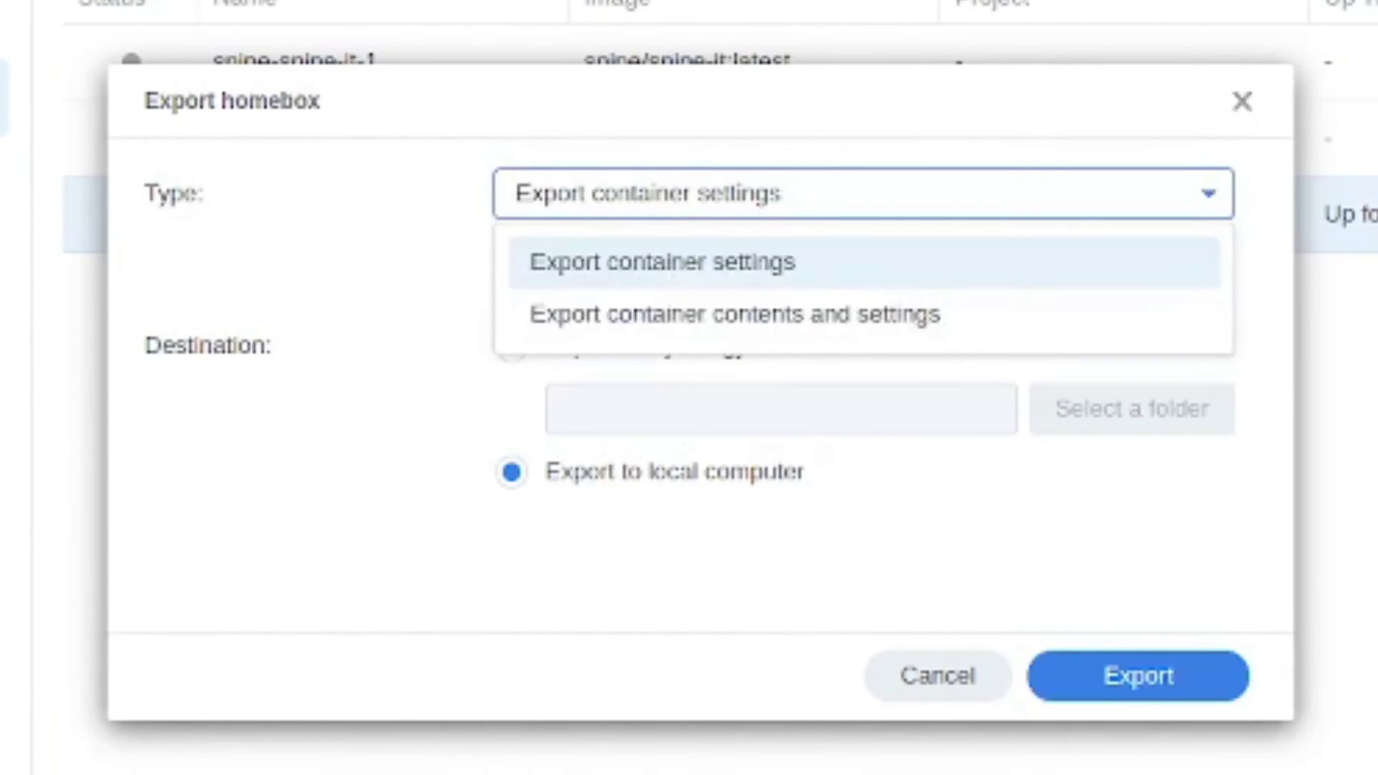
key("Down")
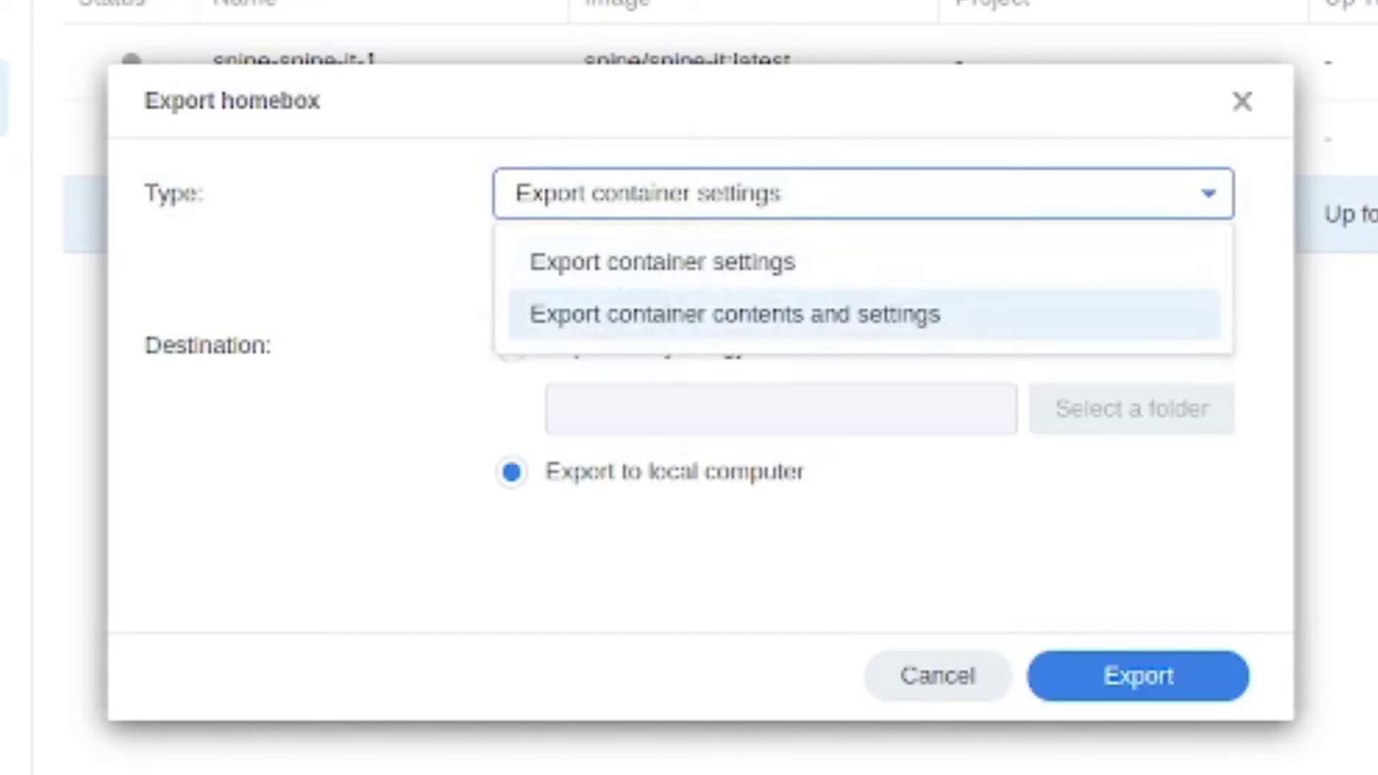
key("Up")
key("Down")
key("Up")
key("Return")
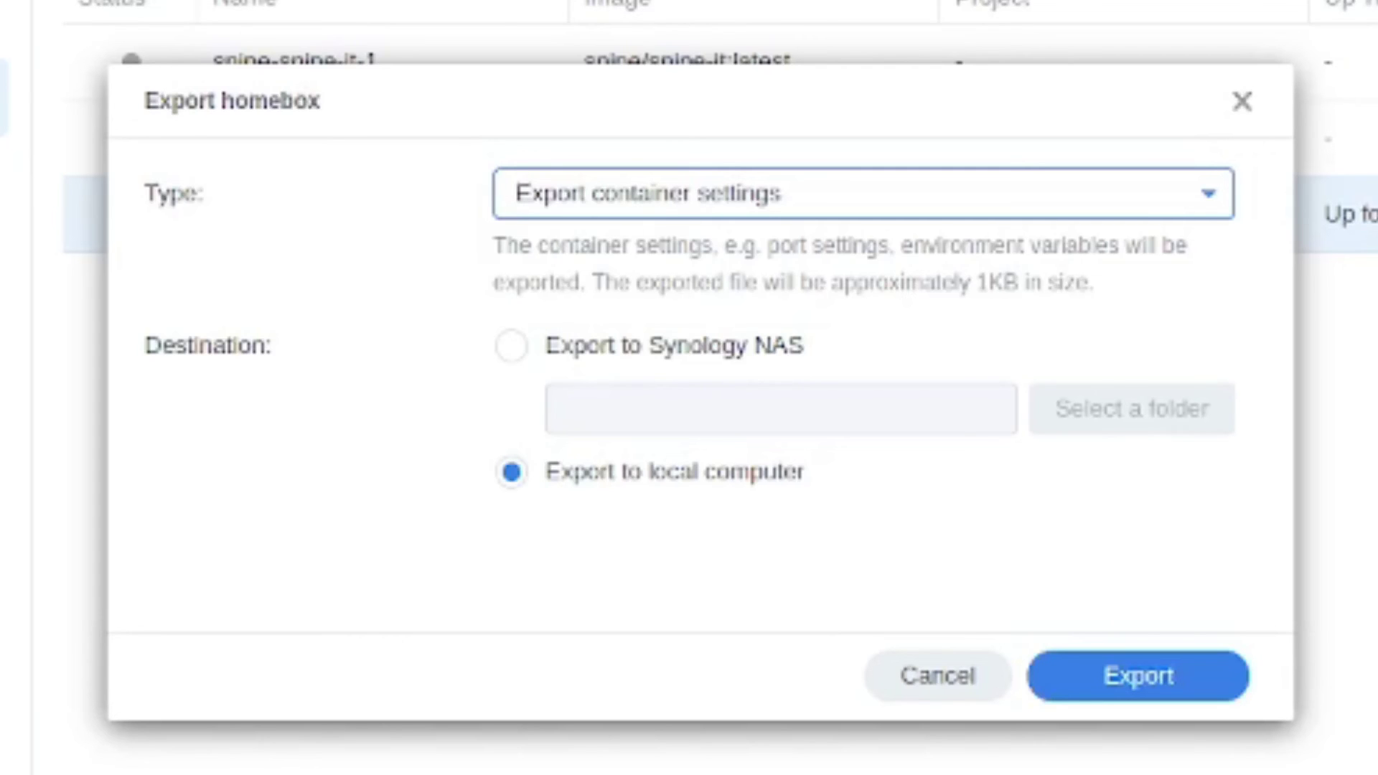
key("Down")
key("Return")
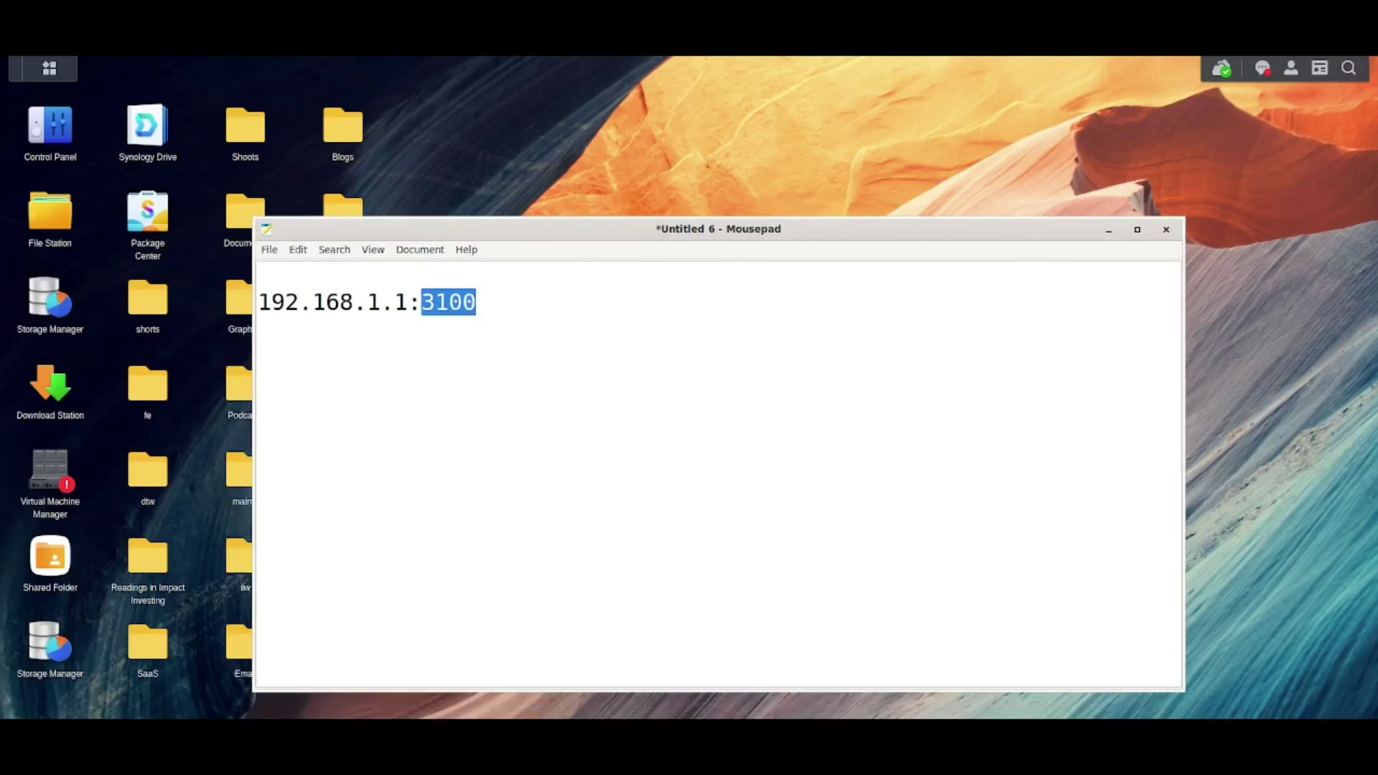
Highlight the ':3100' port in the Mousepad address 192.168.1.1:3100, then deselect it
left_click(258, 356)
left_click_drag(407, 301, 476, 301)
left_click(476, 301)
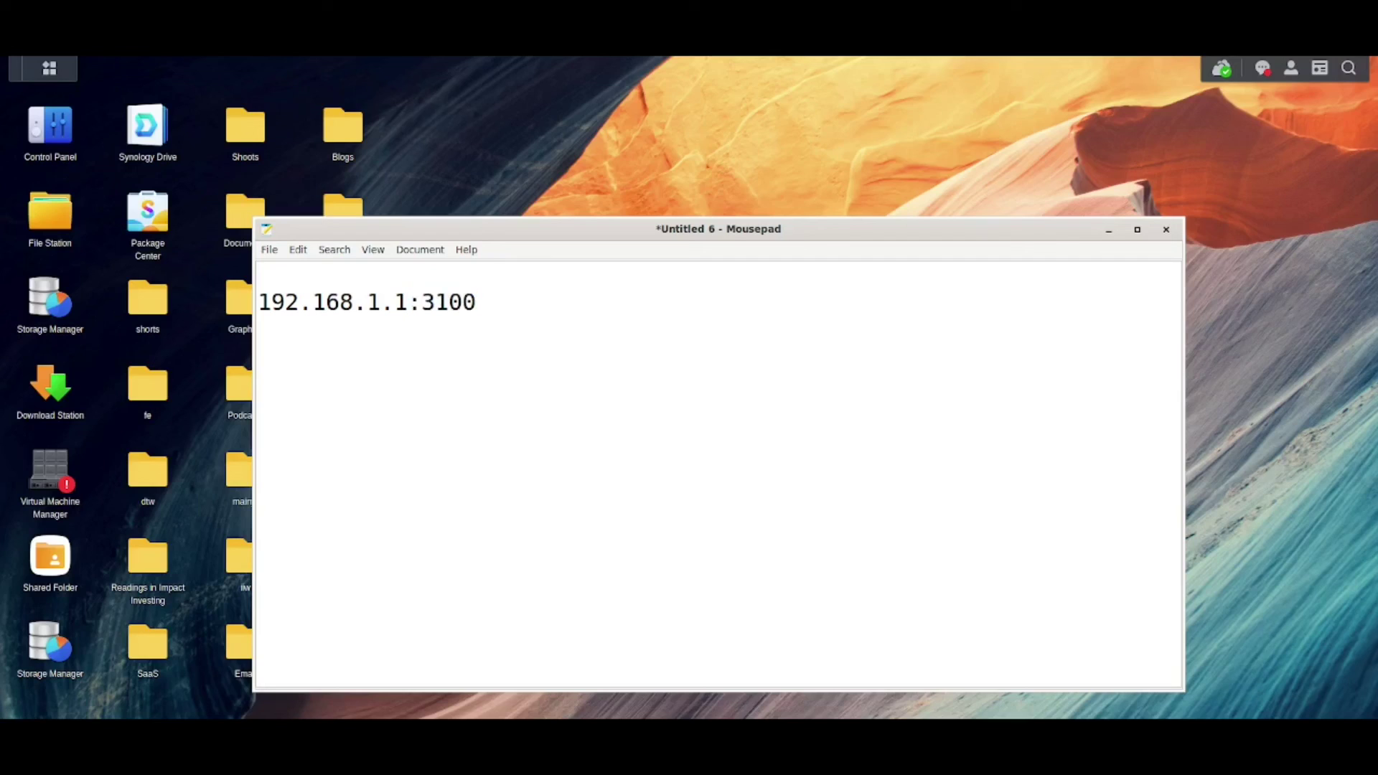